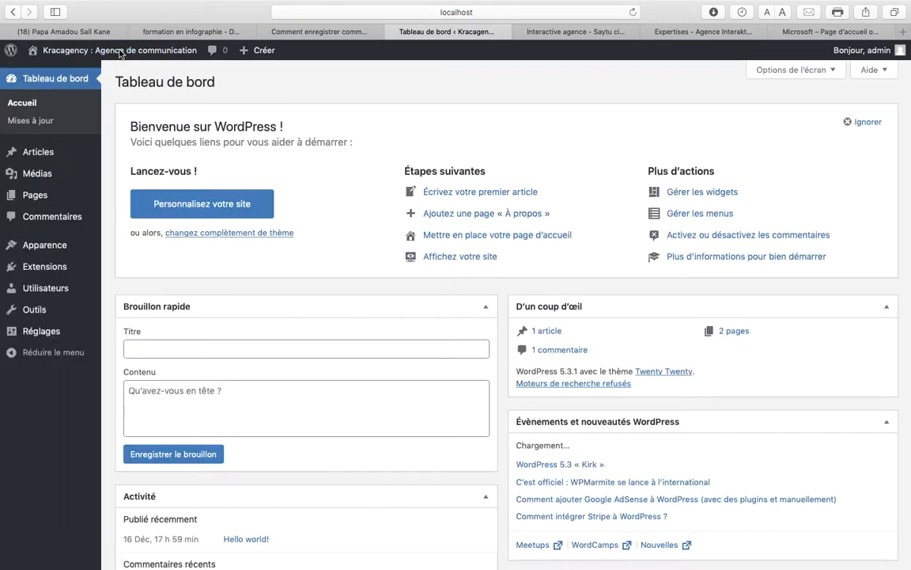
Add a new post category named "digitale" with no parent category and an empty description.
mouse_move(33, 156)
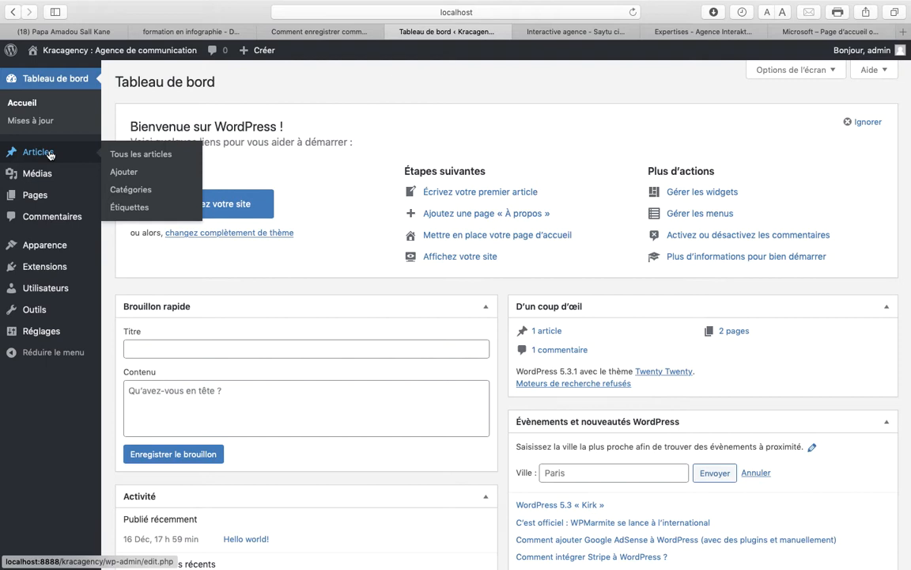
click(132, 193)
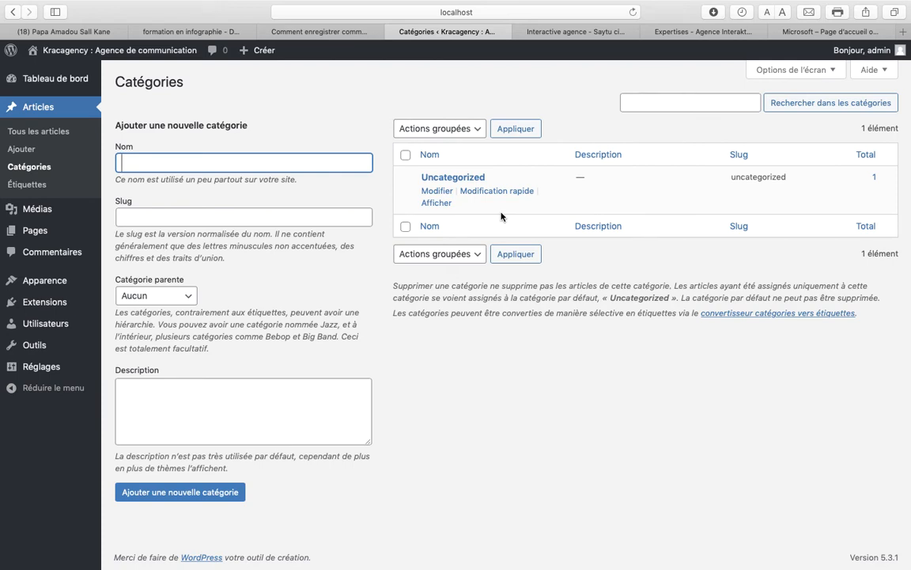
text(digitale)
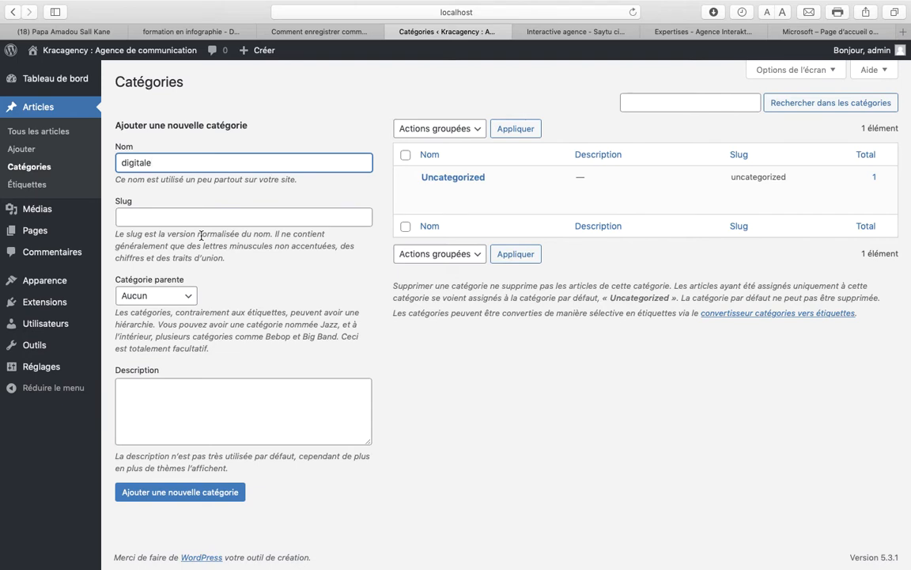
click(187, 298)
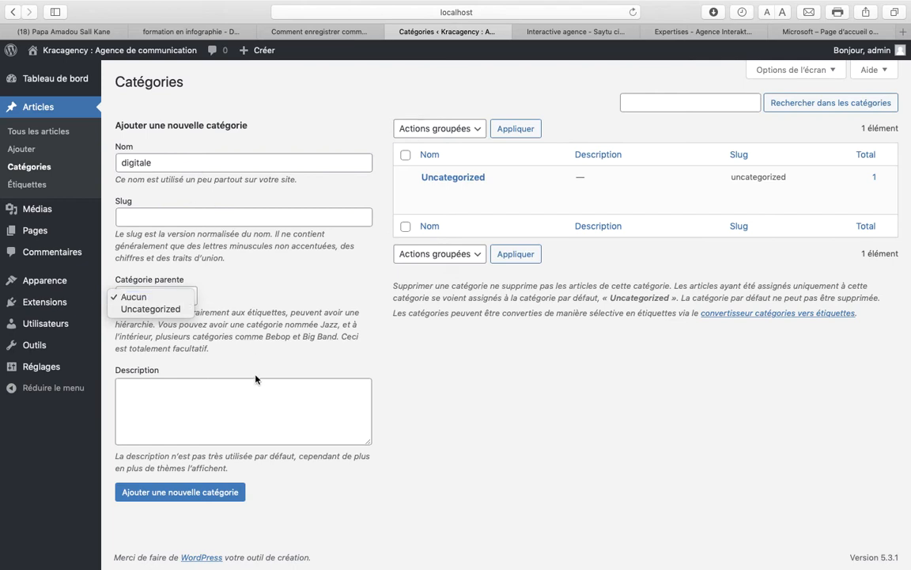
click(230, 336)
click(237, 392)
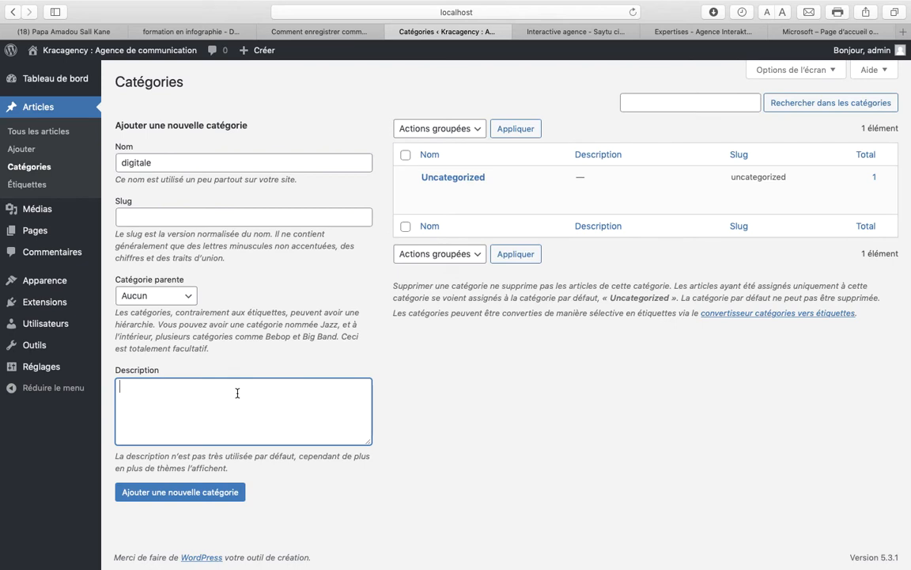
click(195, 492)
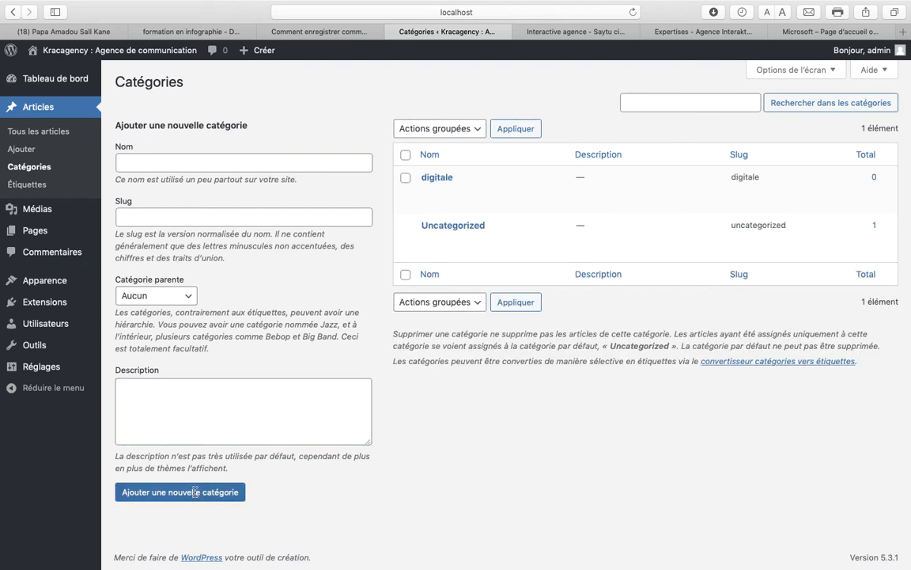
mouse_move(405, 180)
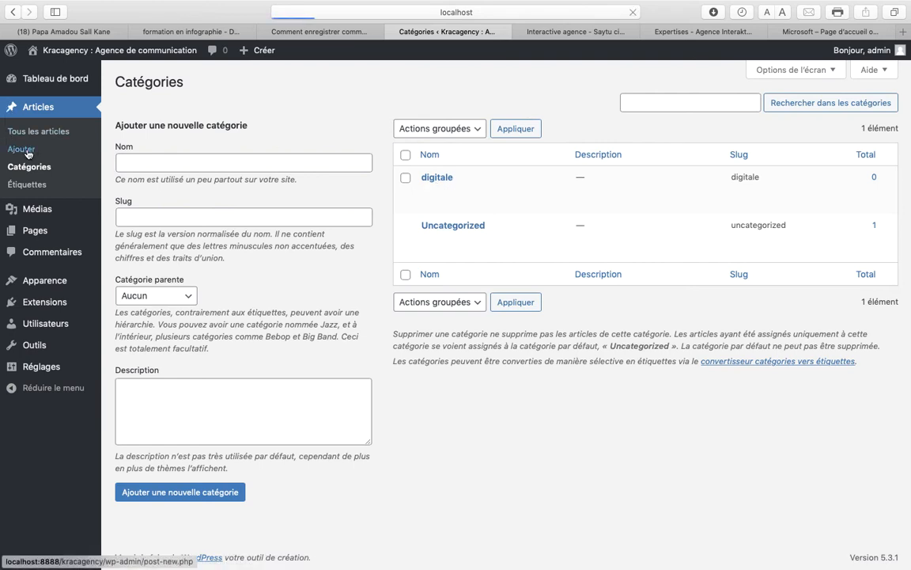
Start a new post, switch to Finder and open actualites.txt from the "contenu sites" folder in full screen.
click(27, 151)
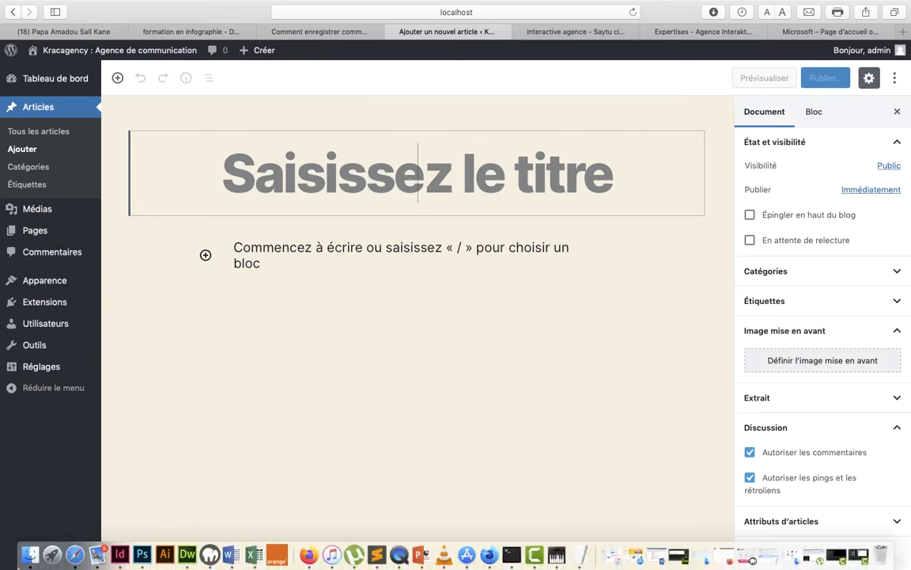
click(30, 554)
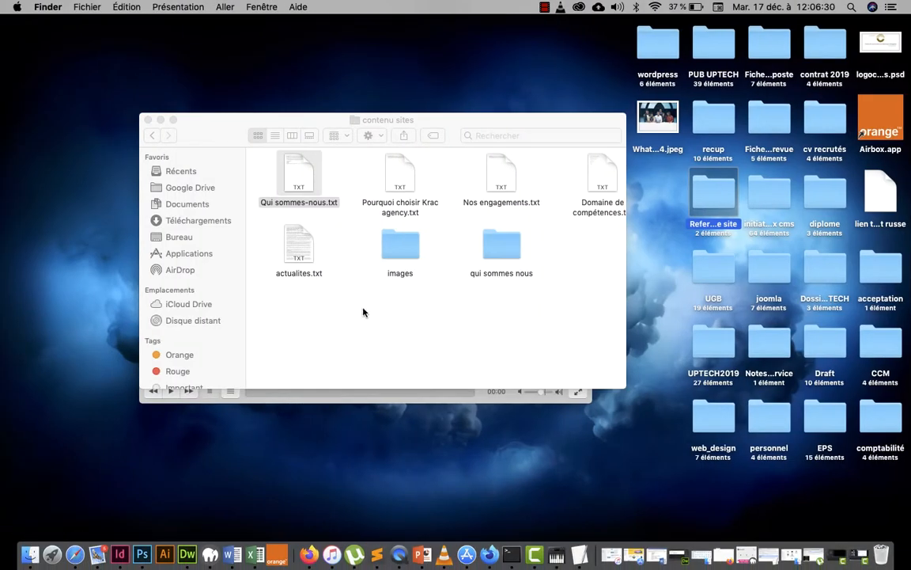
double_click(300, 247)
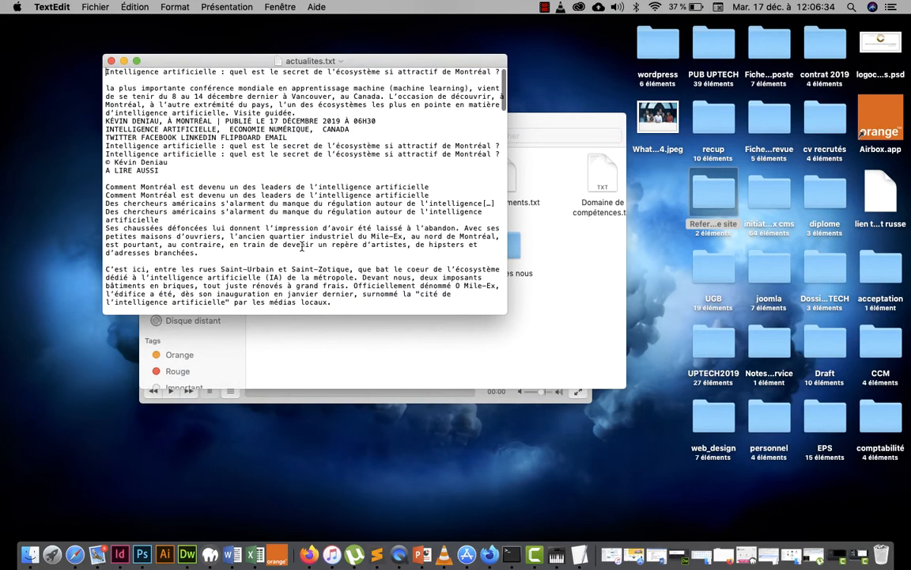
scroll(300, 247, down, 5)
scroll(300, 247, up, 3)
scroll(301, 247, up, 4)
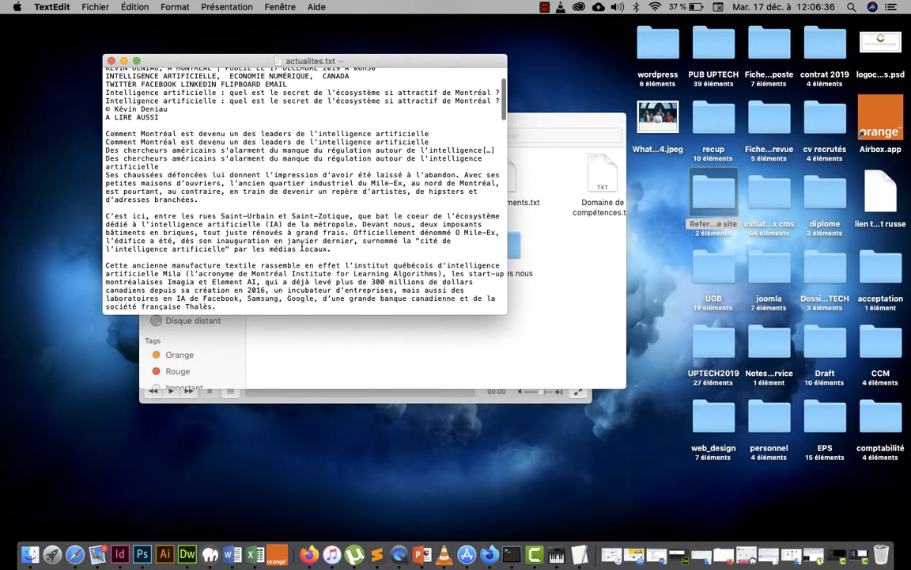
click(136, 61)
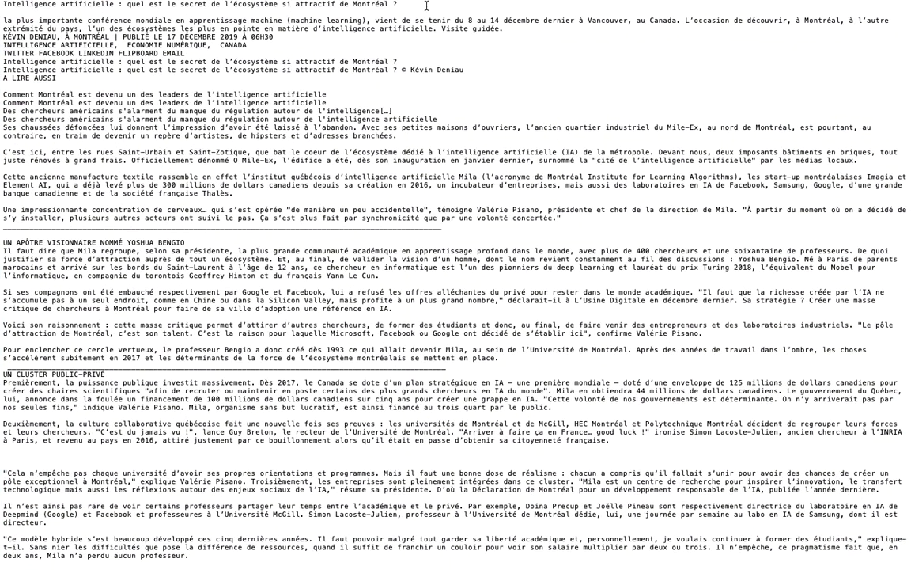
Copy the headline "Intelligence artificielle : quel est le secret de l'écosystème si attractif de Montréal ?" from the text file into the WordPress post title in Safari.
drag(426, 6, 2, 4)
key(super+c)
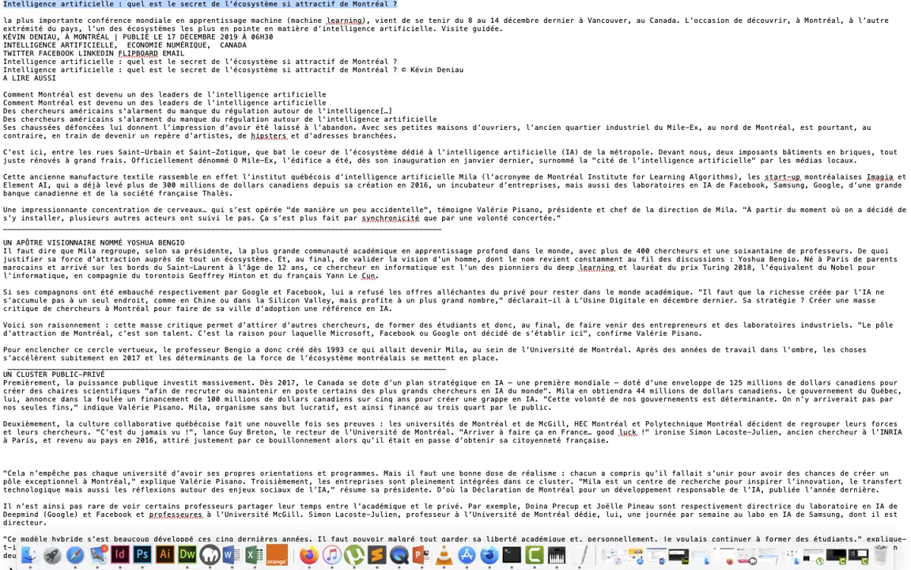
click(71, 556)
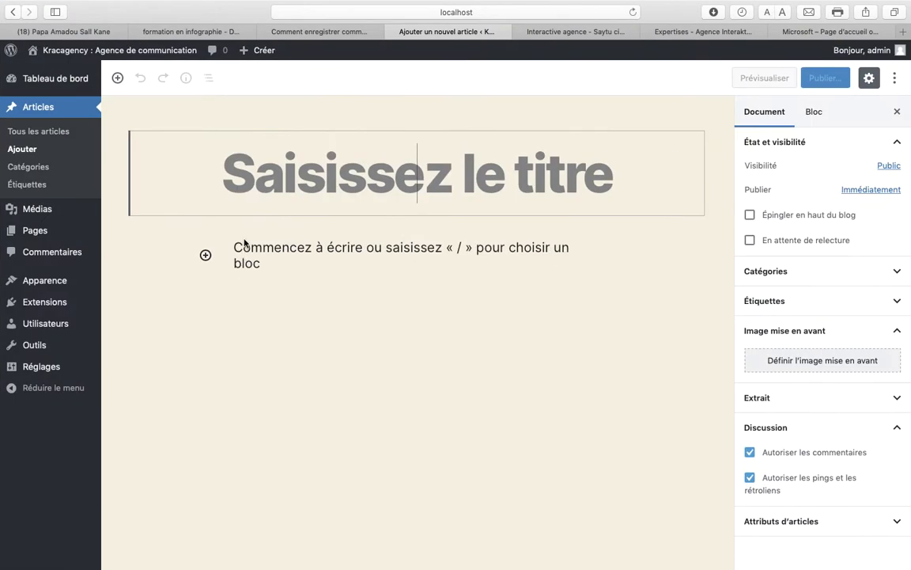
key(super+v)
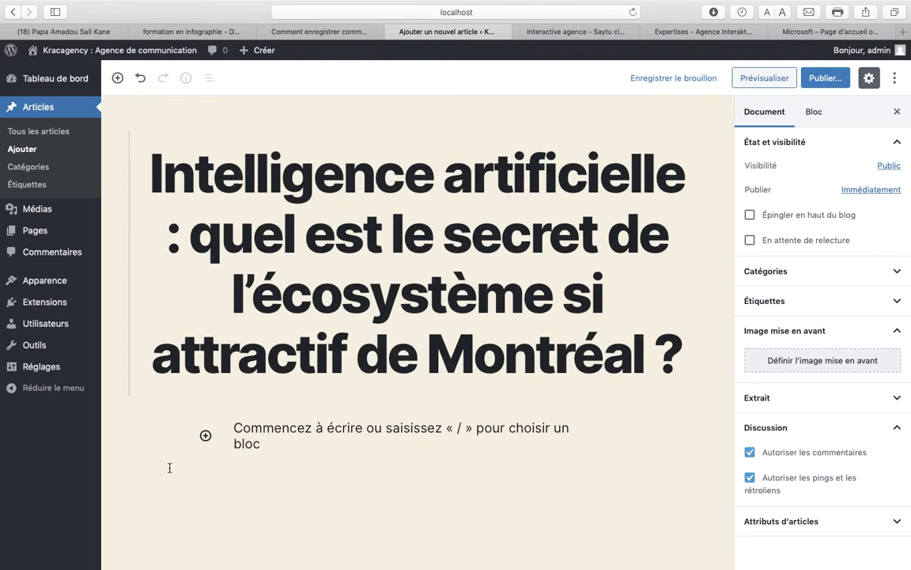
Copy the text from "la plus importante conférence mondiale" through "volonté concertée" in actualites.txt into the post body in Safari.
mouse_move(91, 566)
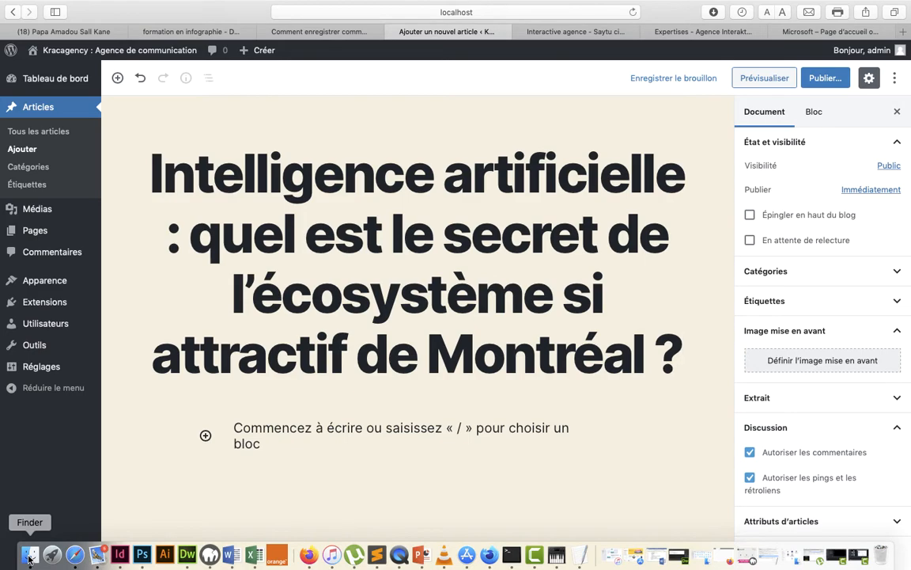
mouse_move(19, 7)
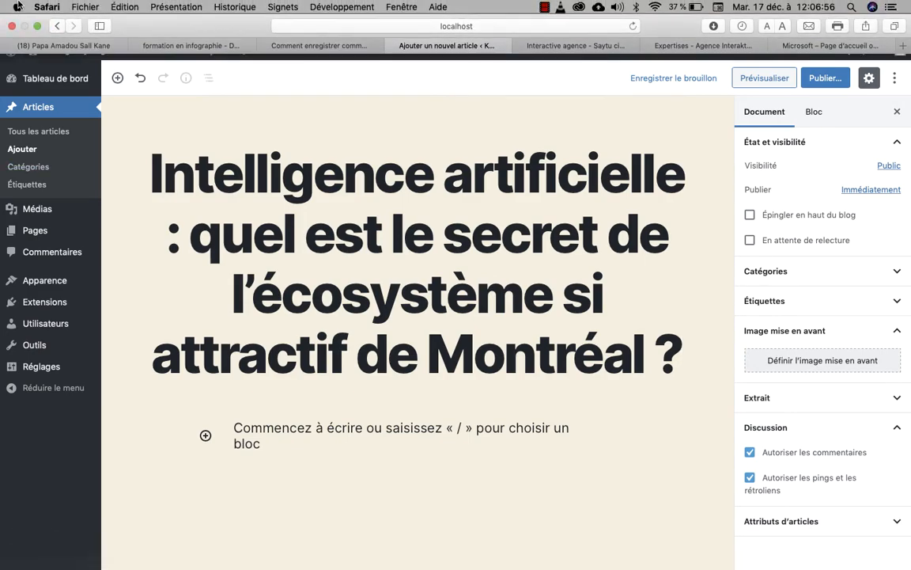
key(ctrl+Left)
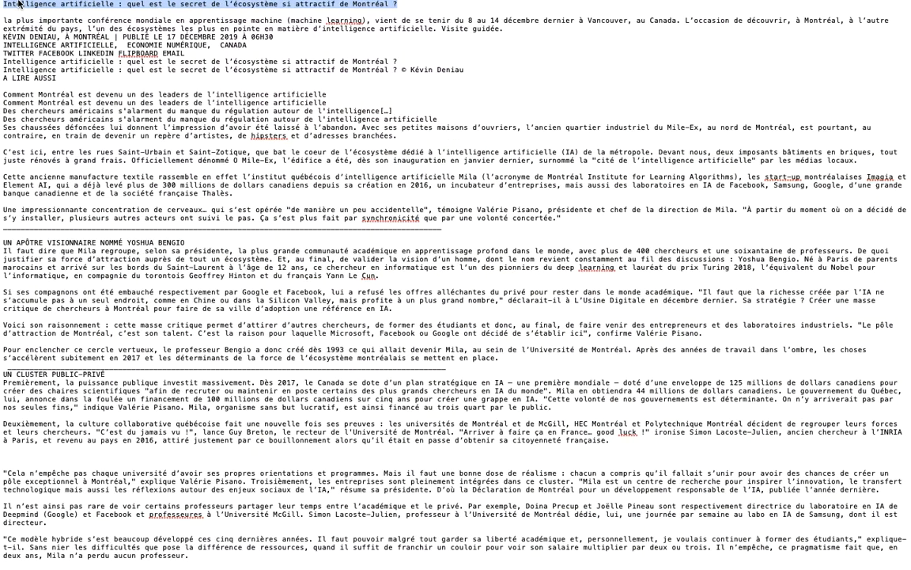
drag(4, 17, 573, 224)
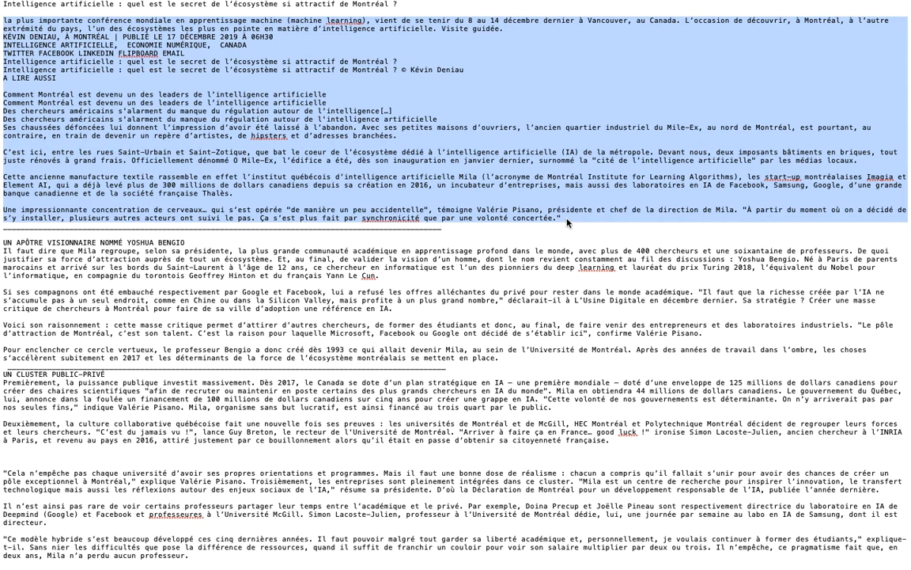
mouse_move(362, 558)
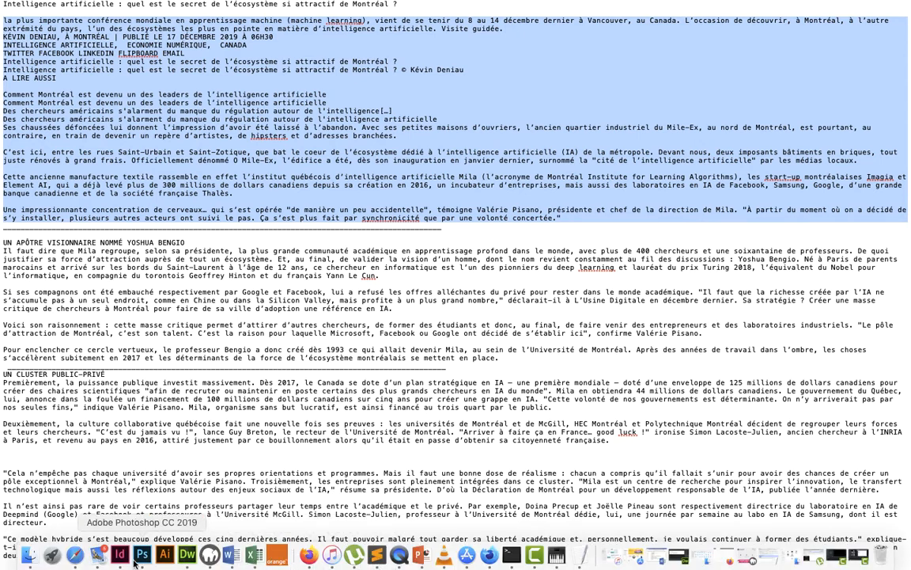
click(76, 557)
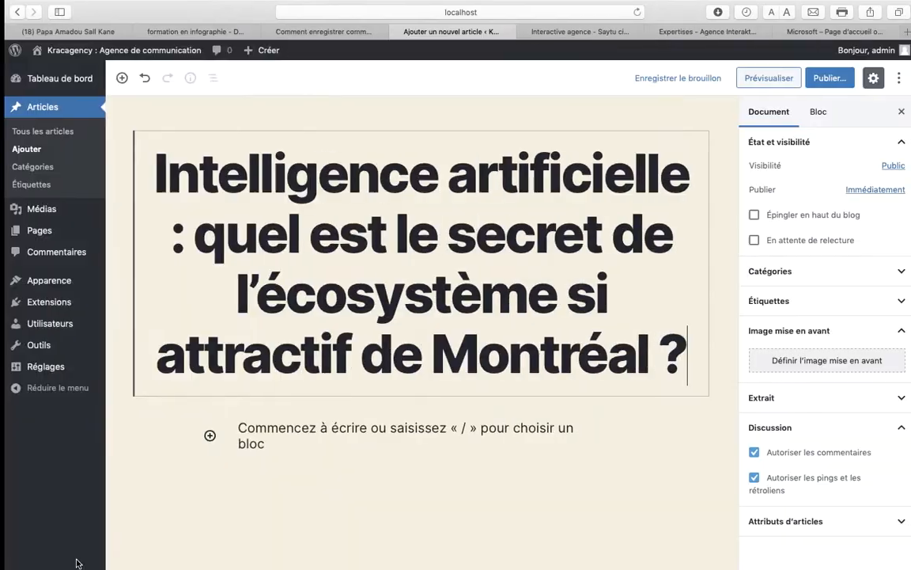
click(248, 447)
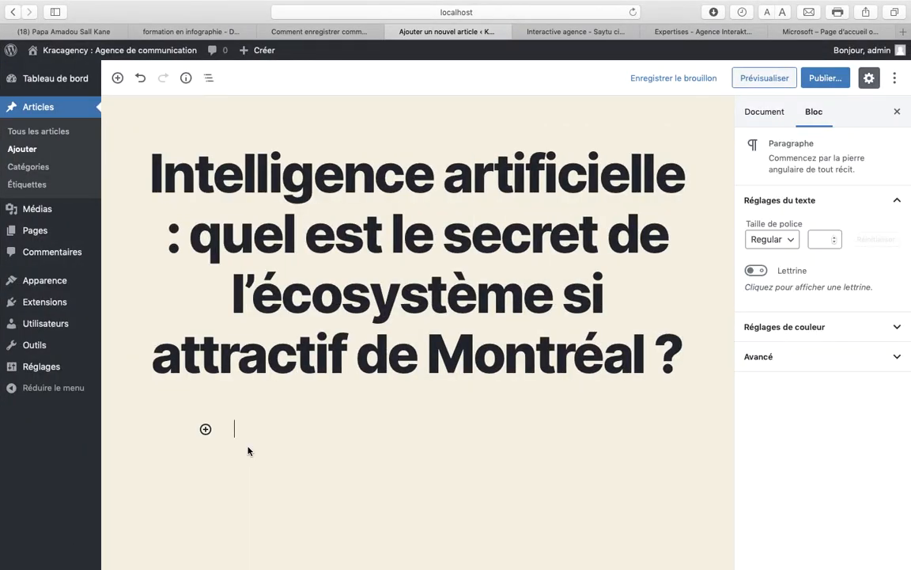
key(super+v)
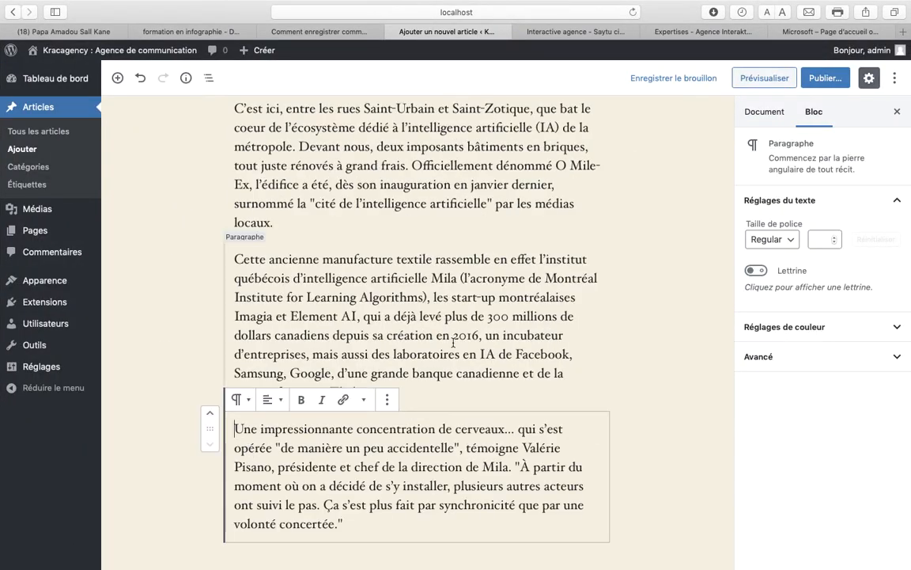
Delete everything from the author byline through "A LIRE AUSSI" in the post's first paragraph.
scroll(453, 342, up, 10)
scroll(454, 342, up, 2)
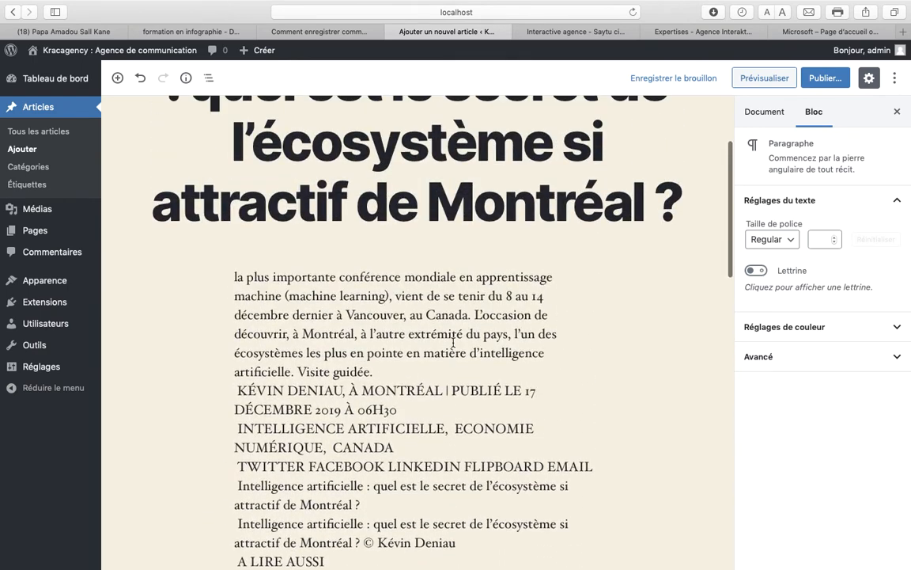
scroll(454, 342, down, 3)
scroll(453, 342, down, 1)
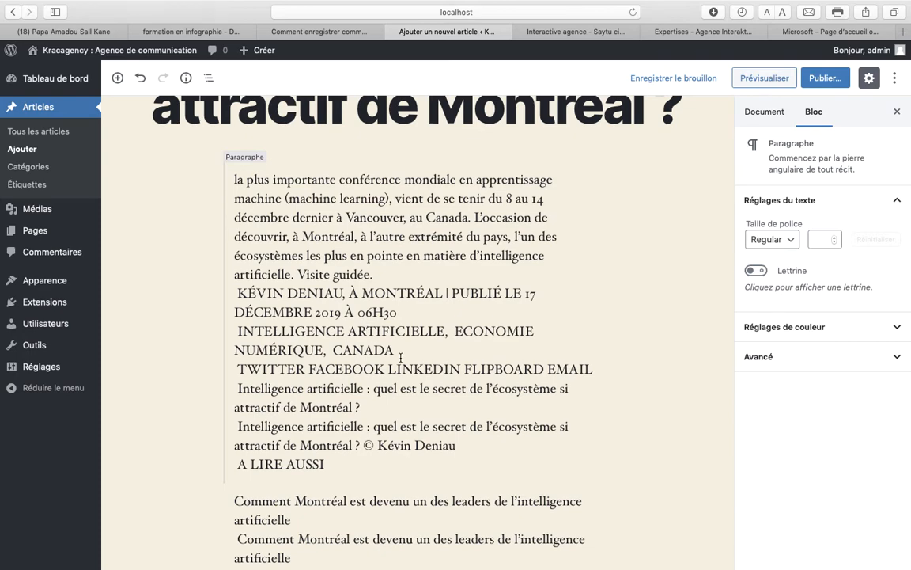
scroll(400, 357, down, 5)
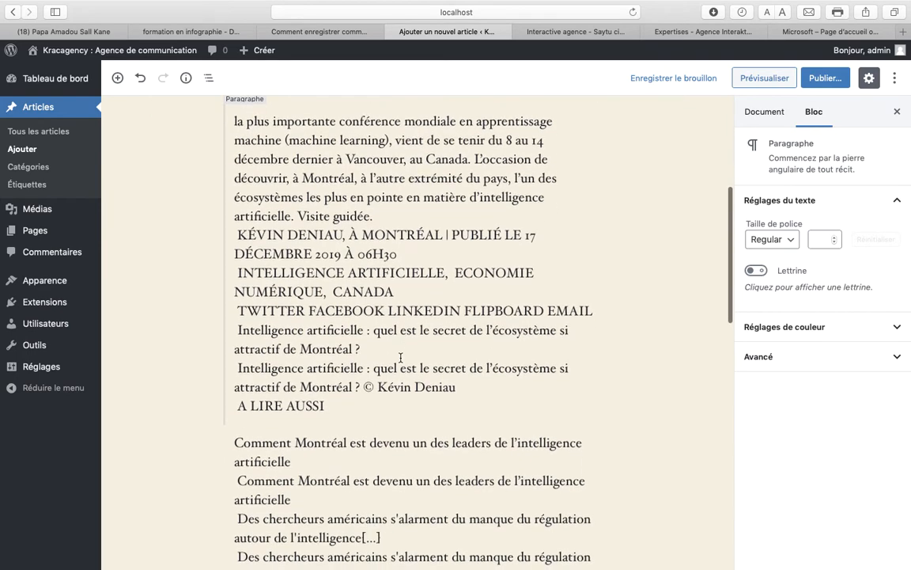
scroll(400, 358, up, 3)
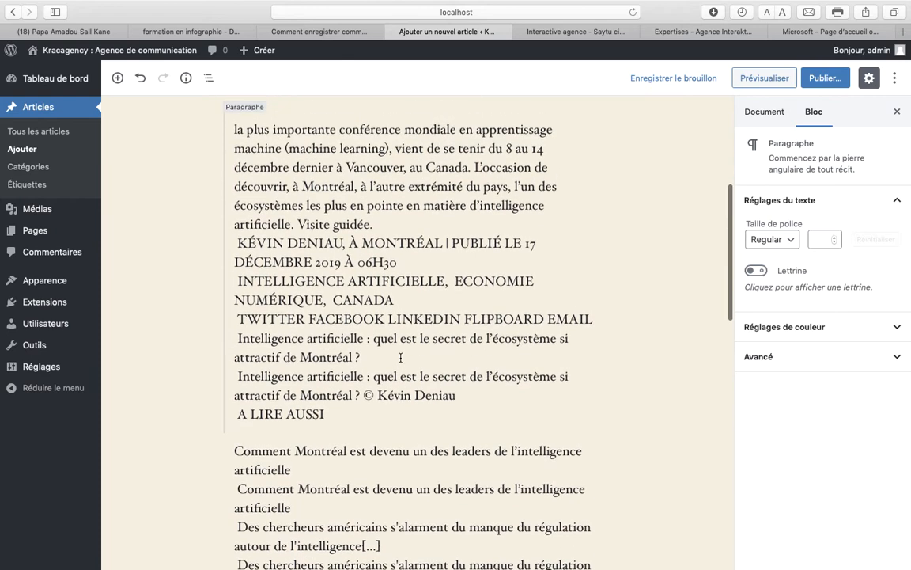
scroll(401, 358, down, 1)
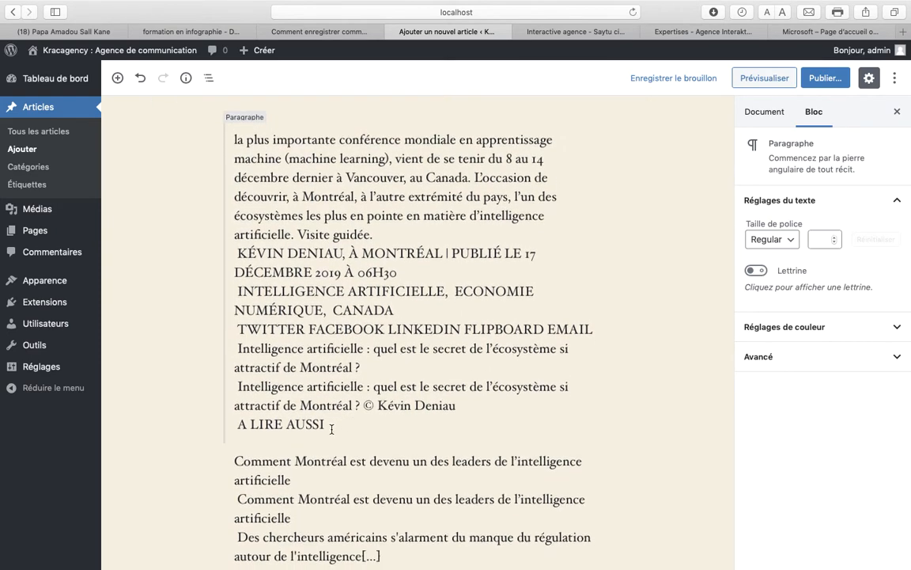
drag(332, 429, 236, 255)
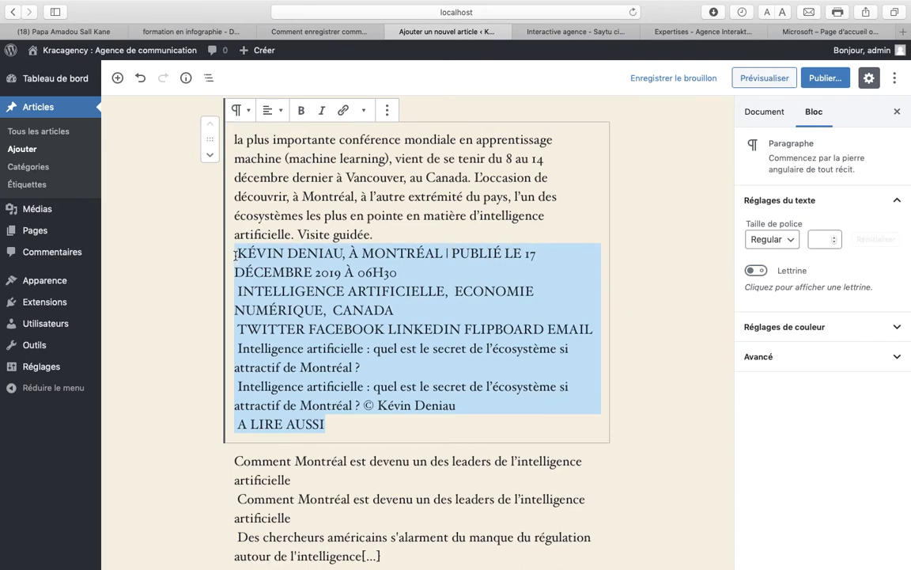
mouse_move(235, 255)
mouse_down()
mouse_move(209, 241)
mouse_move(231, 256)
mouse_up()
text(K)
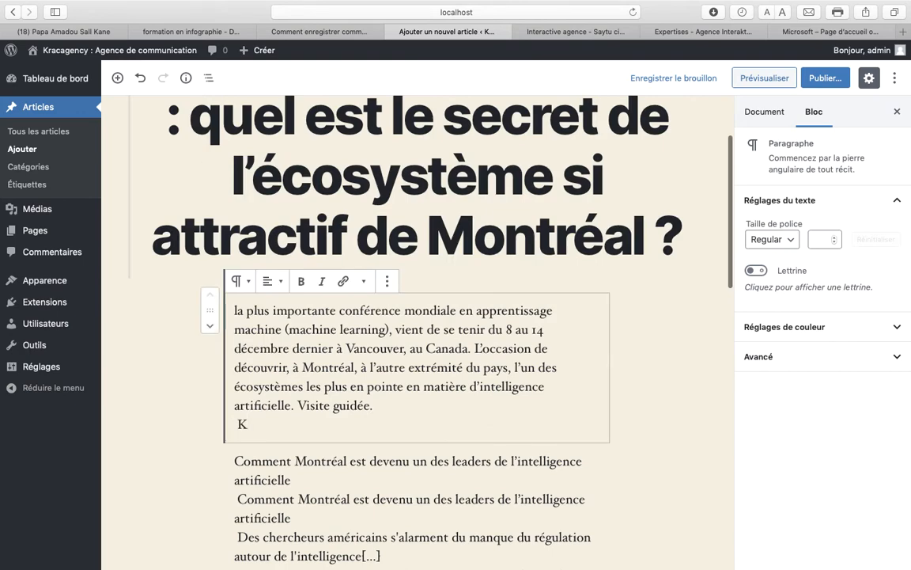
key(BackSpace)
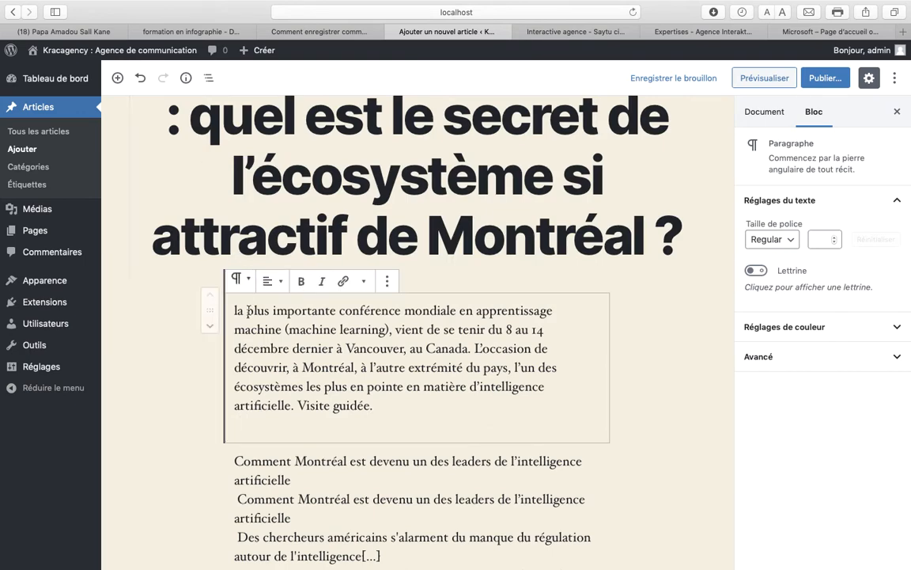
Delete both "Comment Montréal est devenu un des leaders de l'intelligence artificielle" lines and merge the rest of that paragraph into the first one.
scroll(234, 399, down, 2)
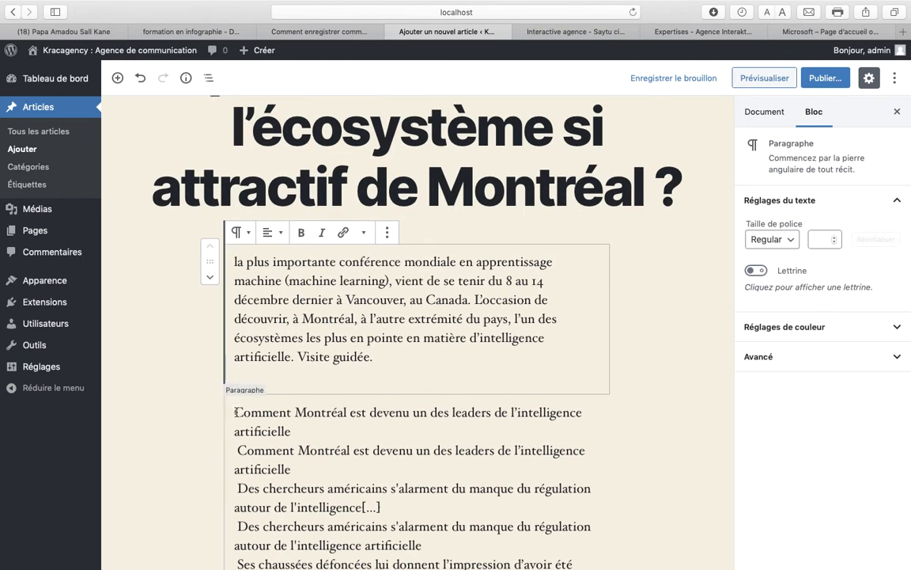
drag(234, 412, 292, 467)
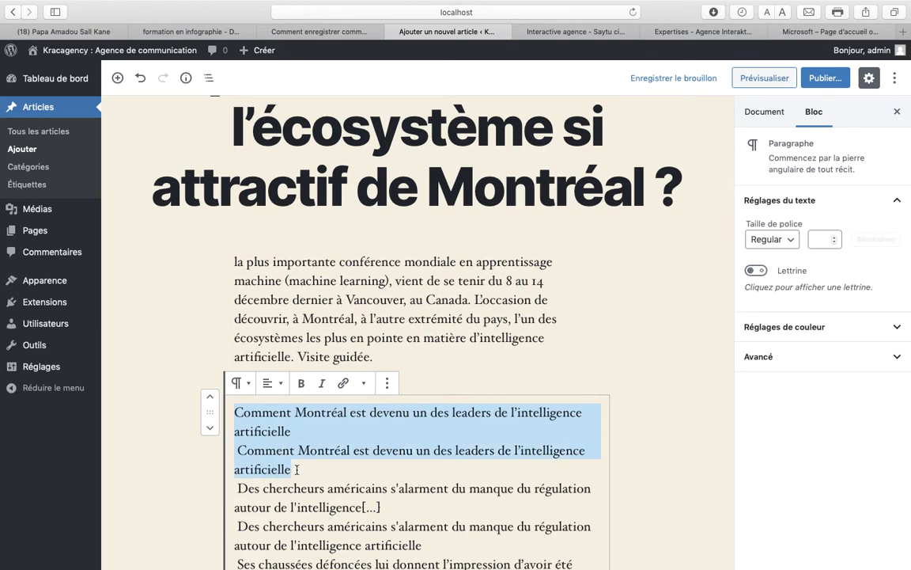
key(BackSpace)
key(BackSpace)
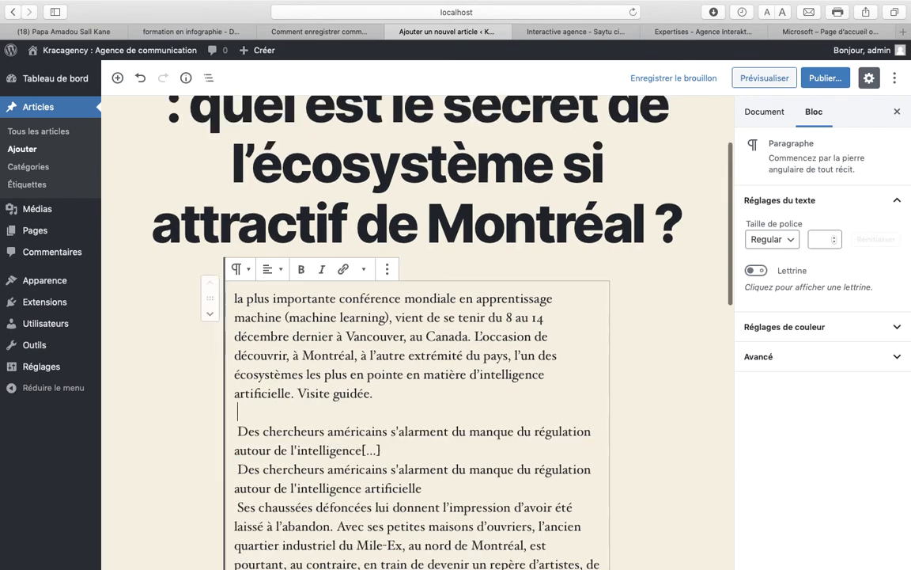
scroll(417, 332, down, 5)
scroll(418, 332, down, 6)
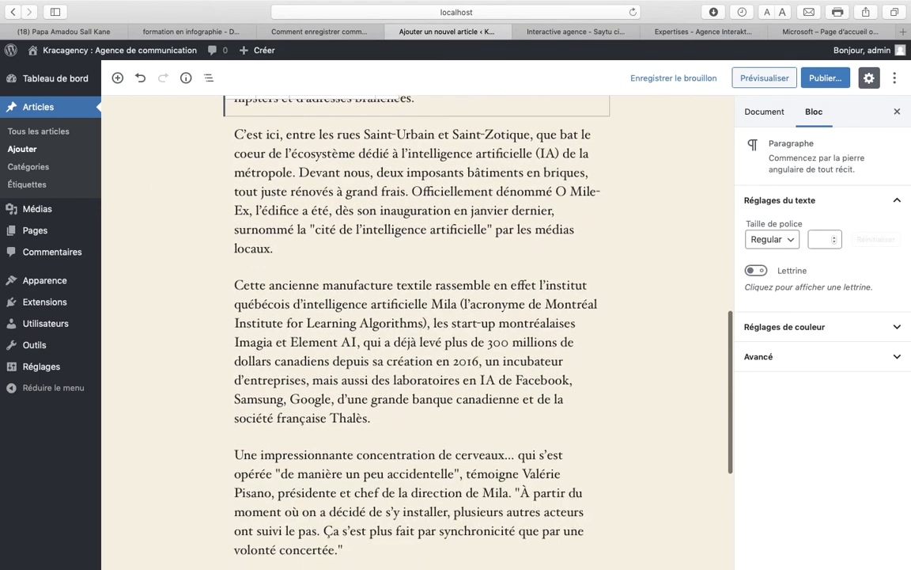
Review the edited post from its title down to the paragraph about the former textile factory.
scroll(418, 333, up, 5)
scroll(418, 333, up, 5)
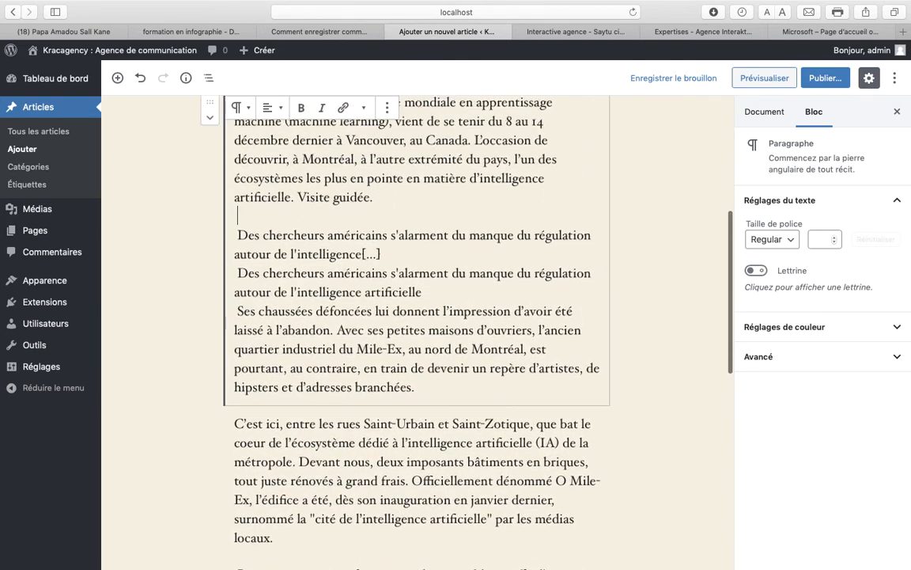
scroll(325, 500, up, 2)
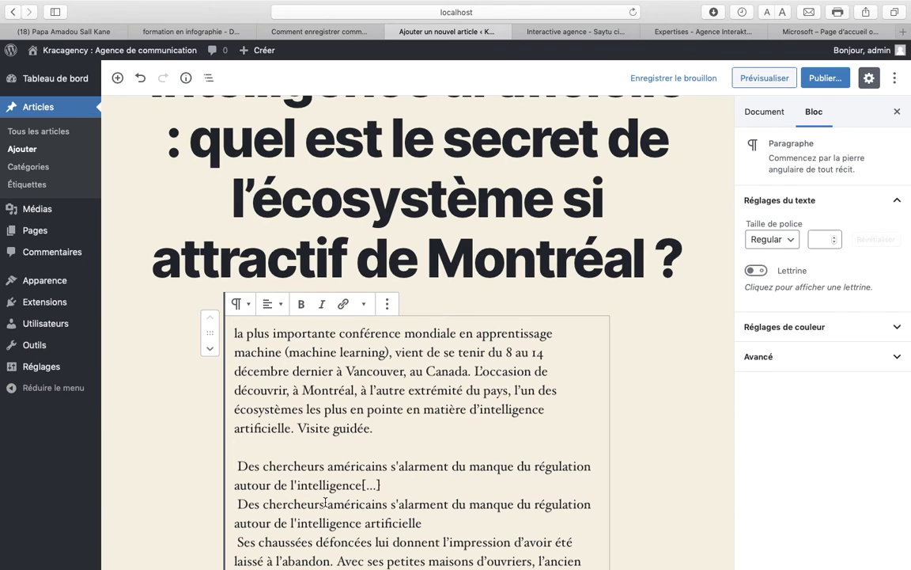
scroll(325, 501, down, 5)
scroll(371, 436, up, 1)
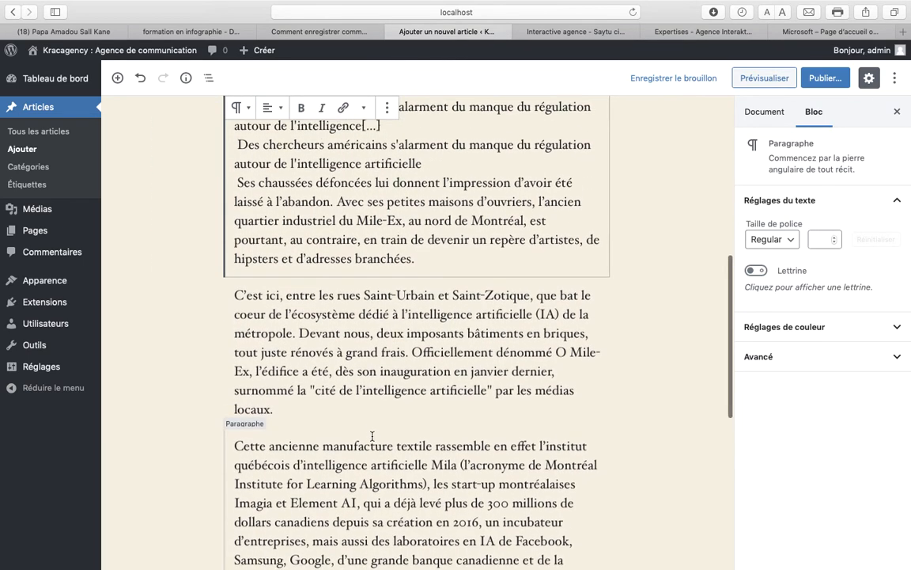
scroll(372, 436, up, 1)
scroll(398, 273, up, 3)
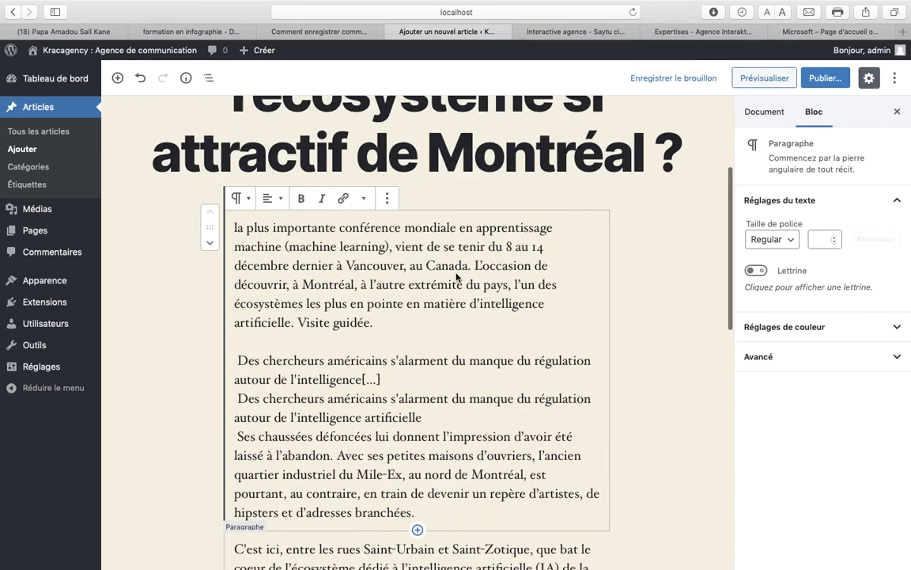
scroll(457, 276, up, 3)
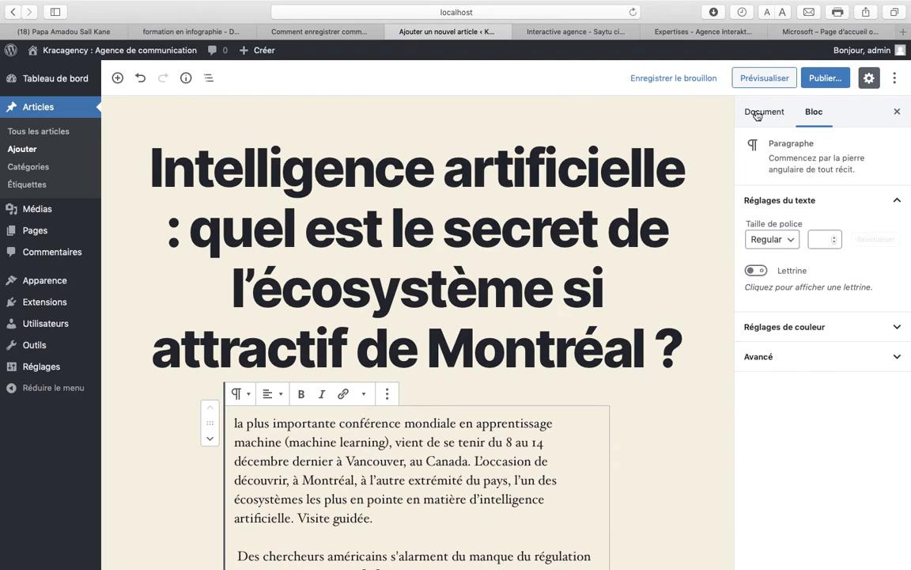
Collapse the featured image and discussion settings of the post and assign it to the "digitale" category.
click(757, 113)
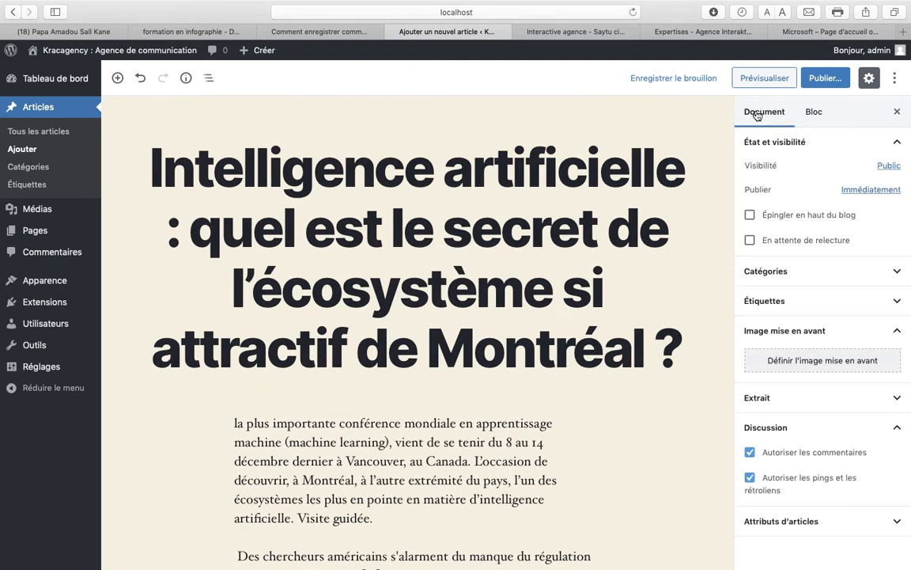
click(897, 333)
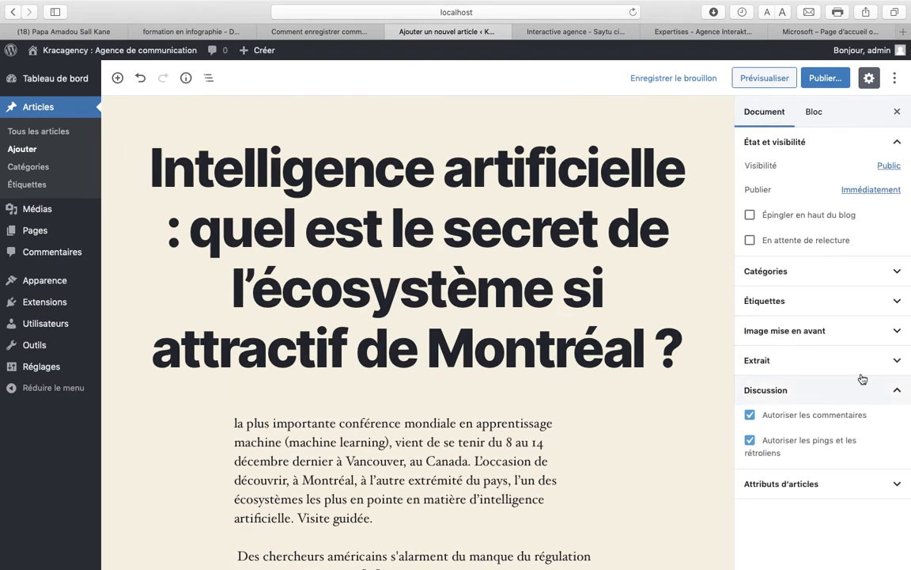
click(892, 395)
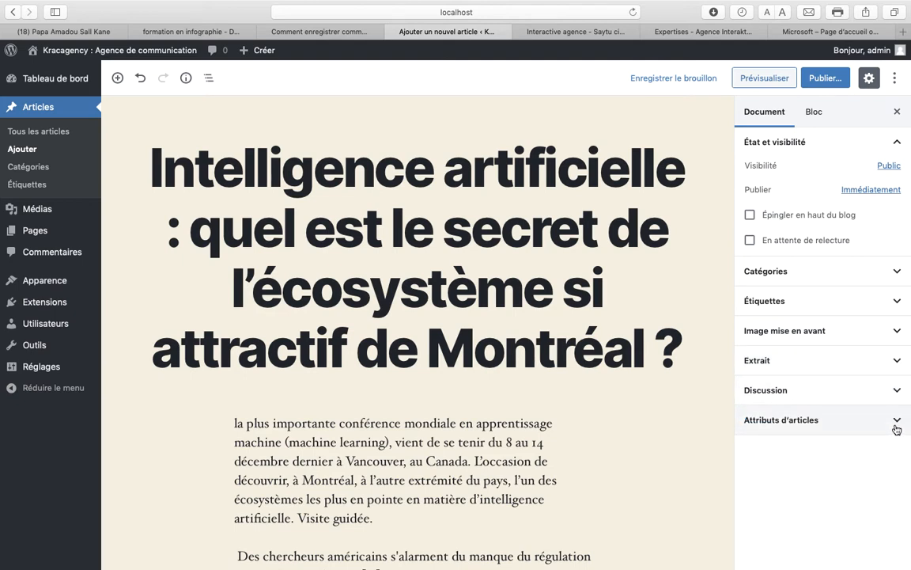
click(863, 279)
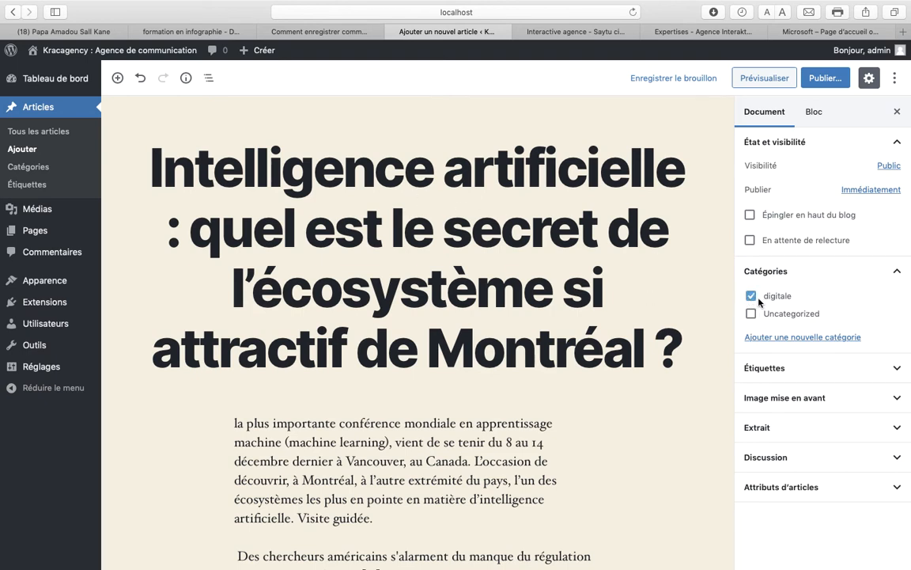
Add the tags "chercheur", "ecosysteme" and "intelligence artificielle" to the post.
click(887, 369)
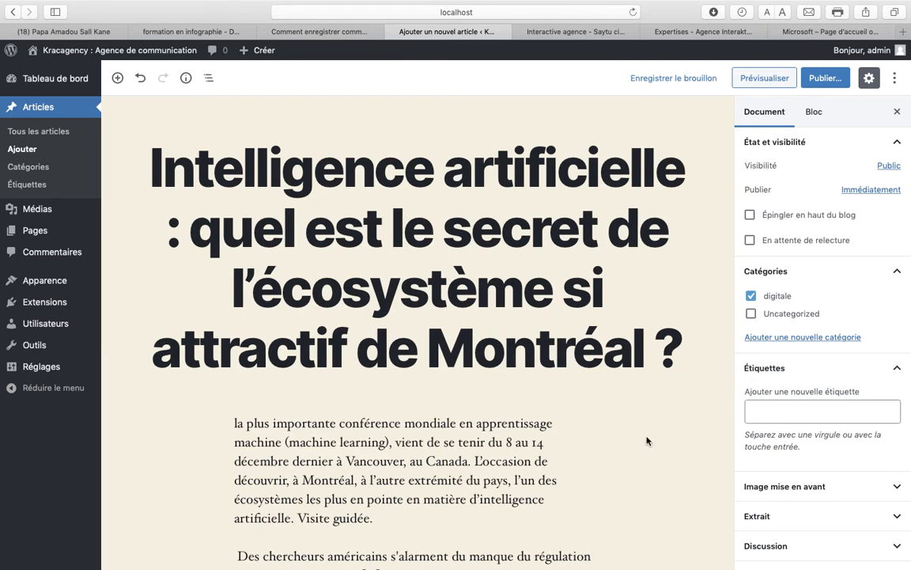
scroll(474, 466, down, 2)
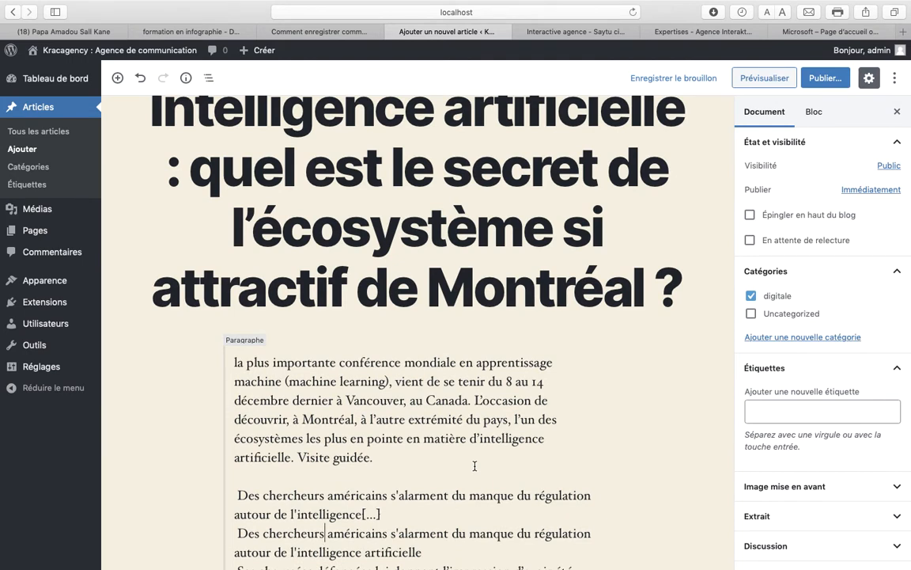
click(766, 414)
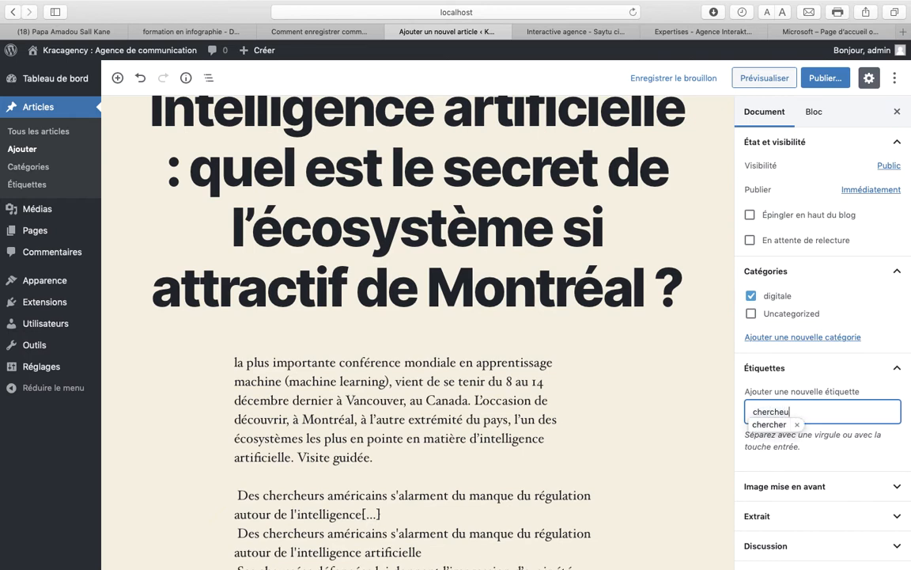
text(chercheur)
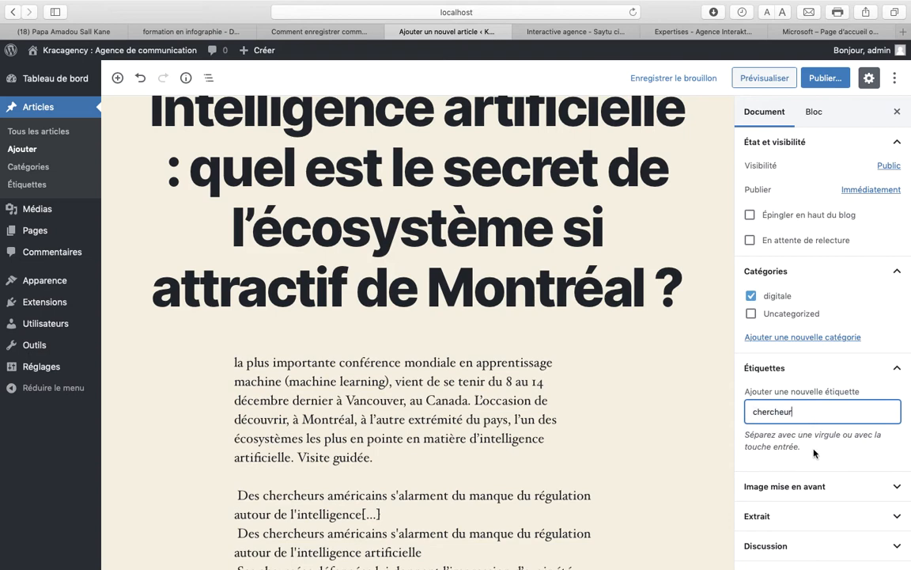
key(Return)
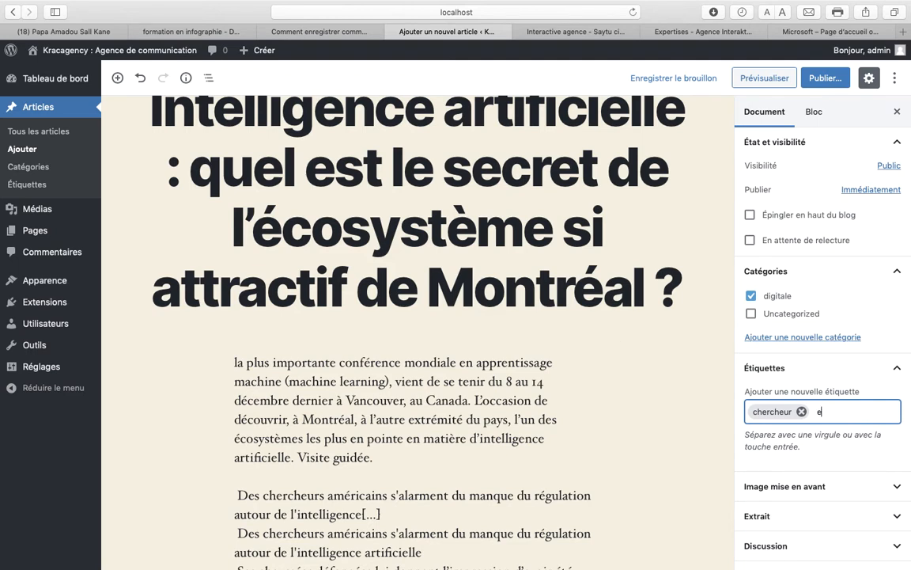
text(ecosysteme)
key(Return)
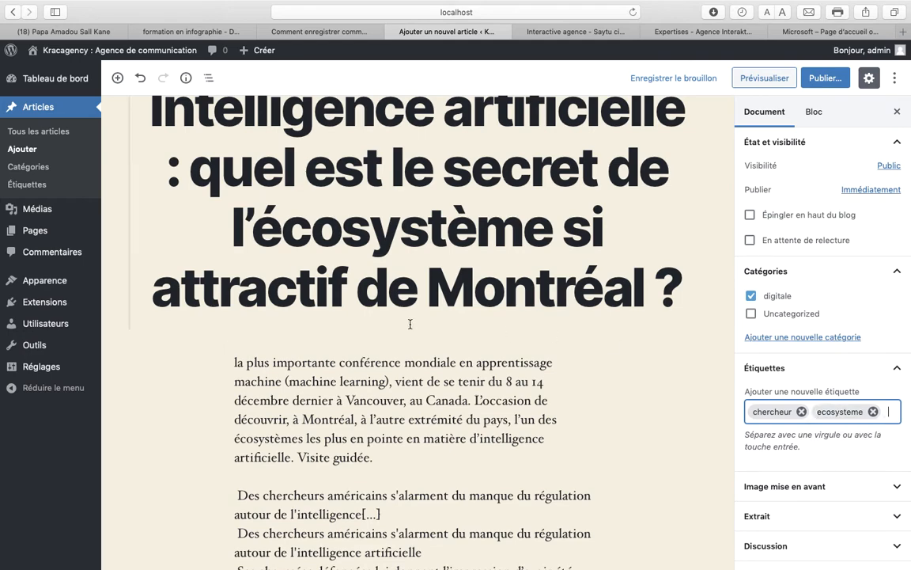
scroll(491, 353, up, 1)
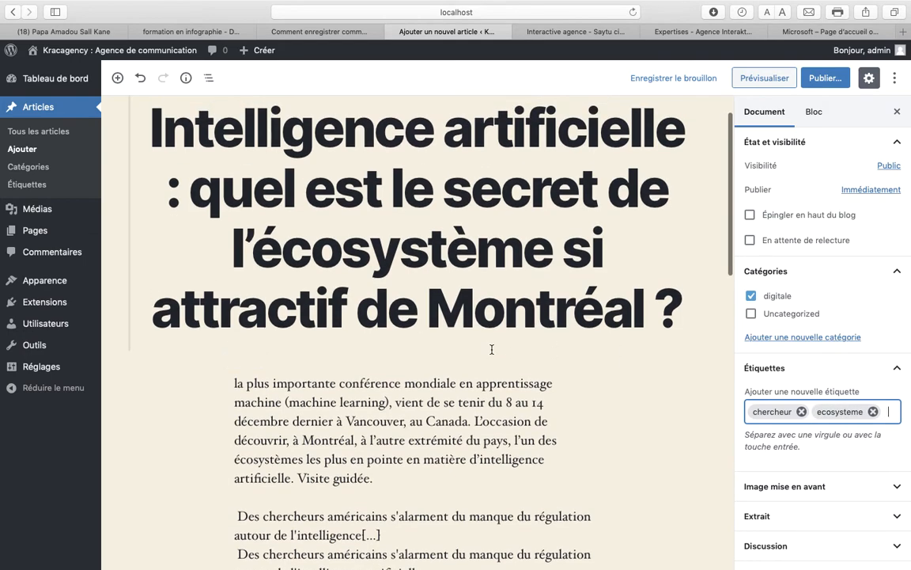
text(intelligence a)
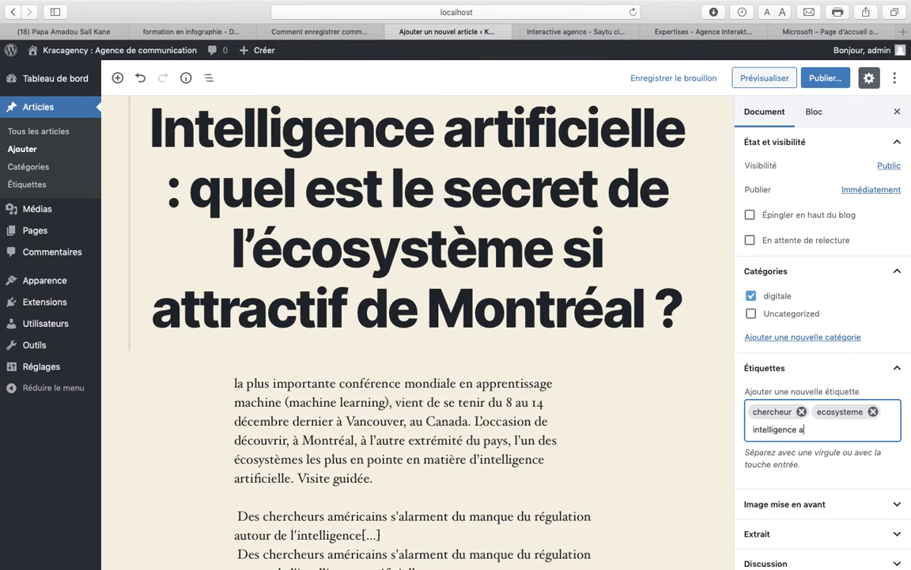
text(rtificielle)
key(Return)
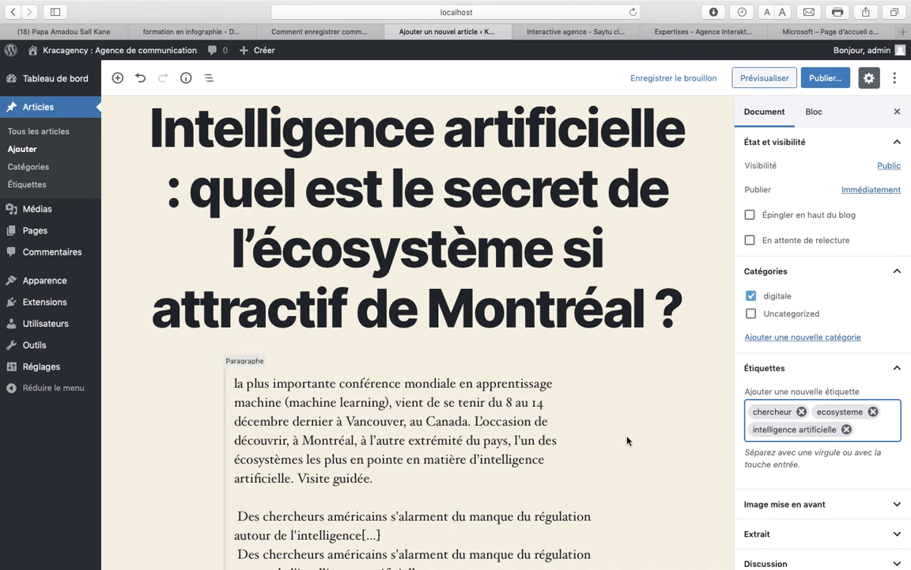
Insert an image block directly after the post's first paragraph.
scroll(627, 440, down, 1)
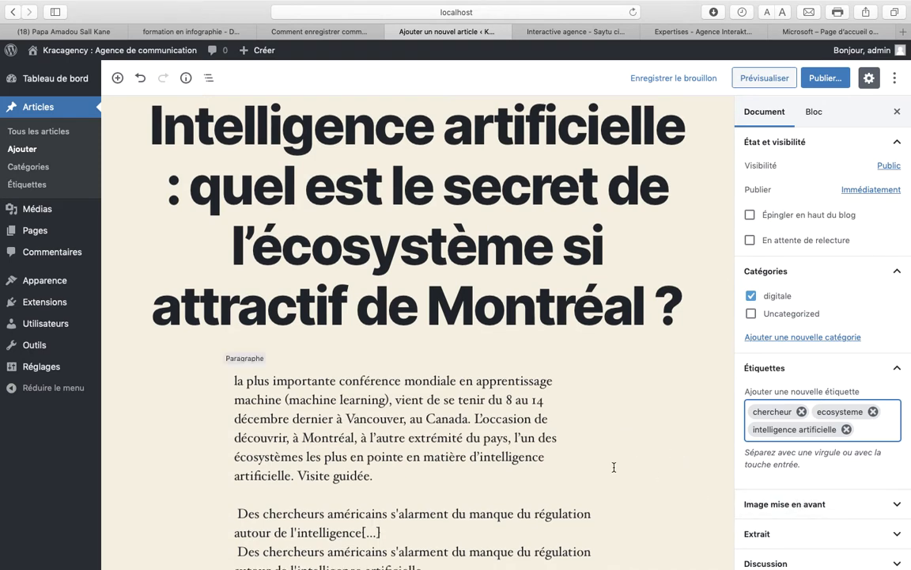
click(235, 382)
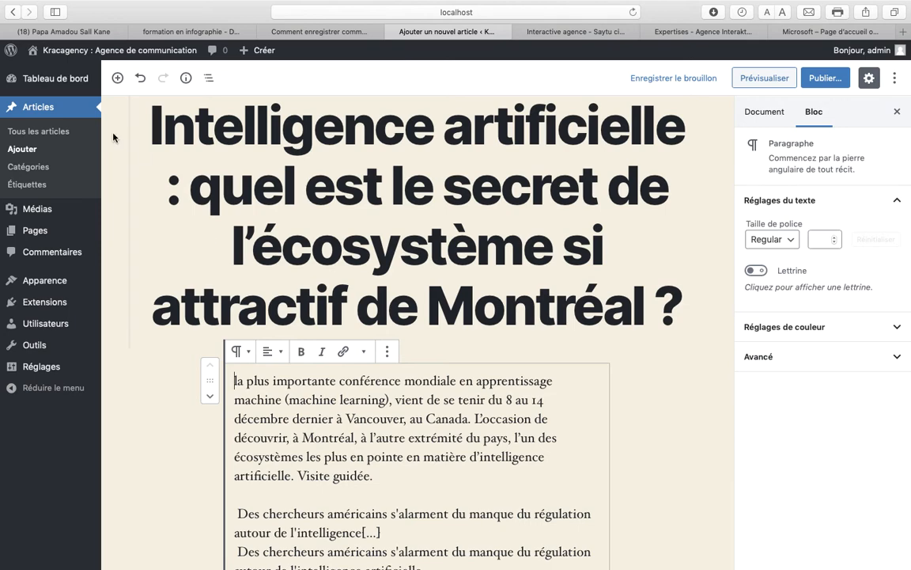
click(117, 77)
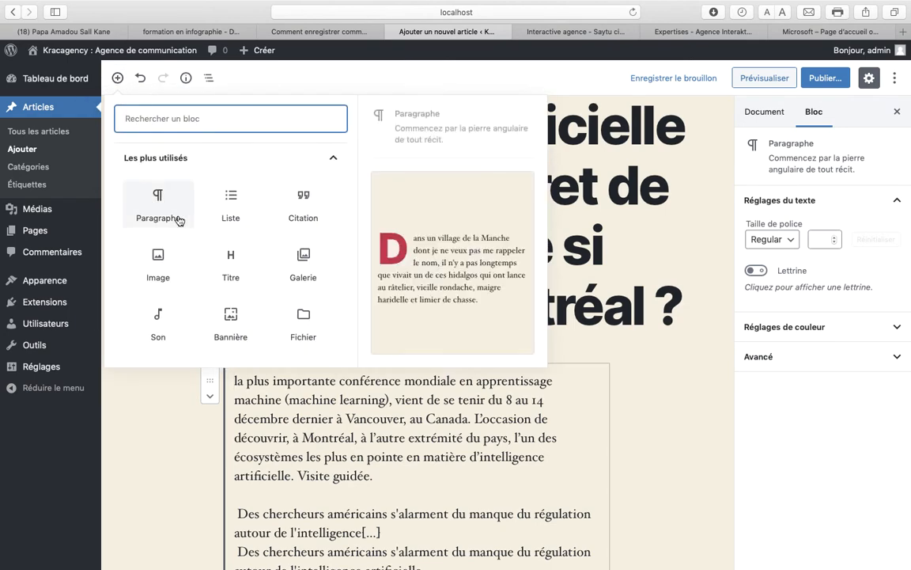
click(162, 262)
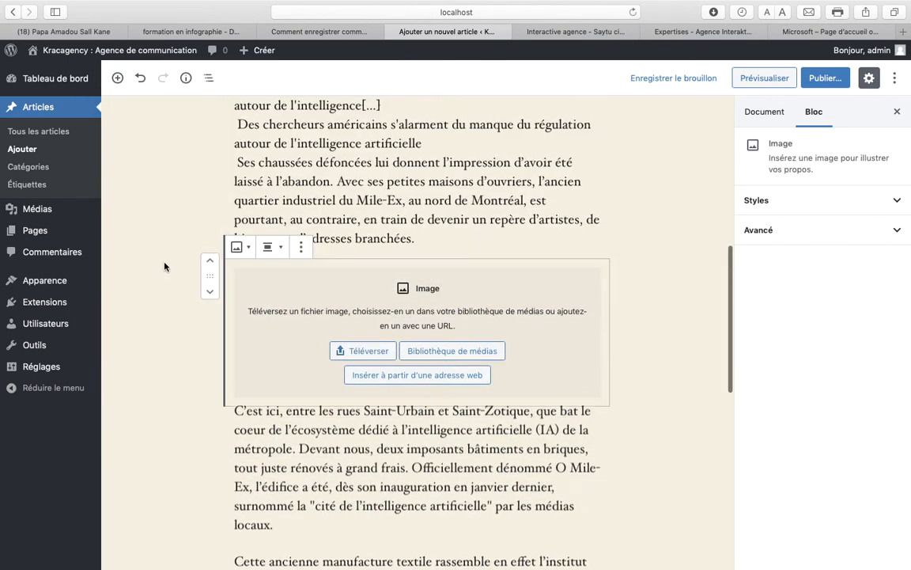
Upload Intelligence-artificielle.jpg from the images folder inside "contenu sites" into the empty image block.
click(357, 358)
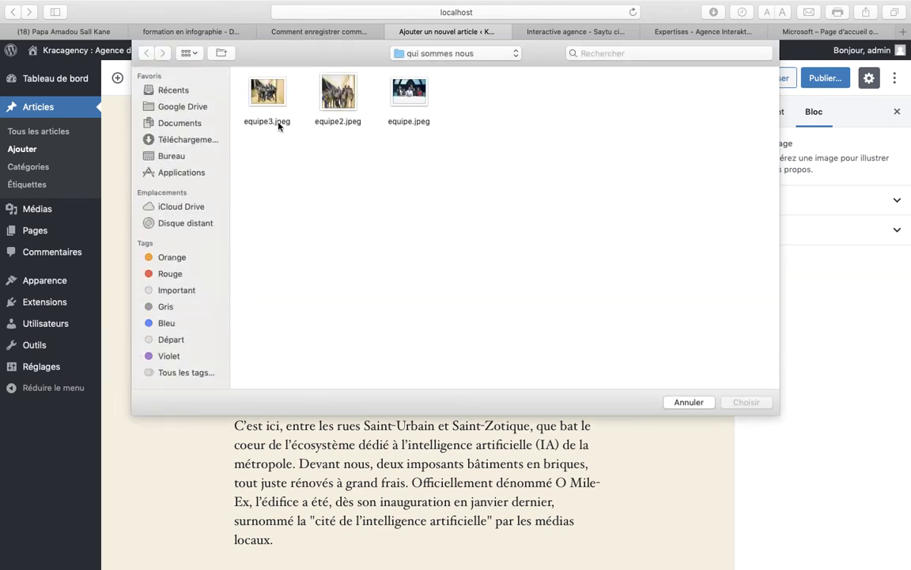
click(507, 55)
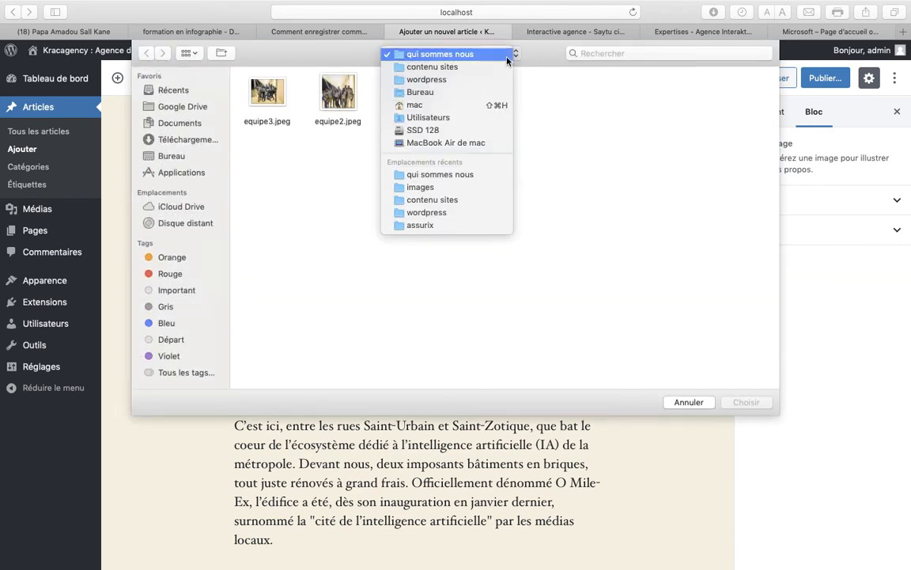
click(478, 69)
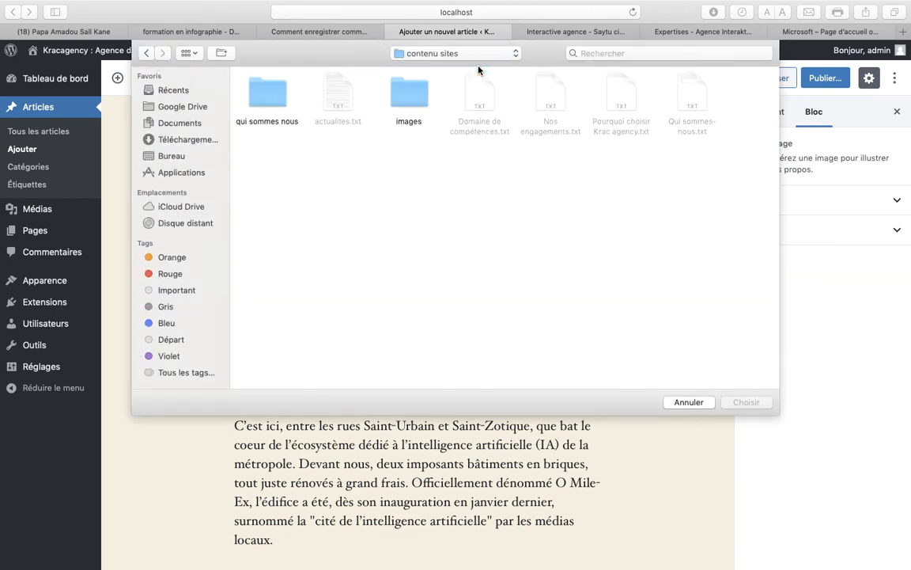
double_click(423, 90)
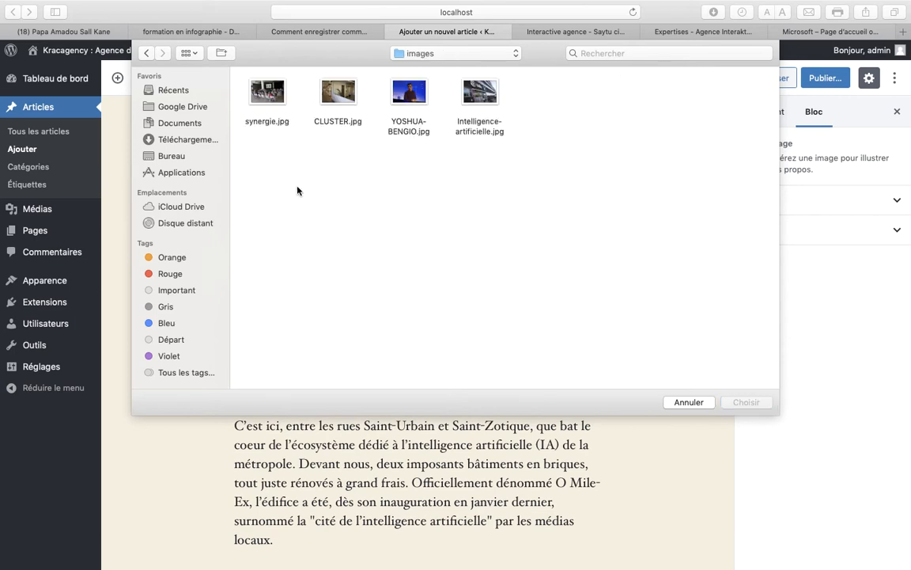
click(481, 89)
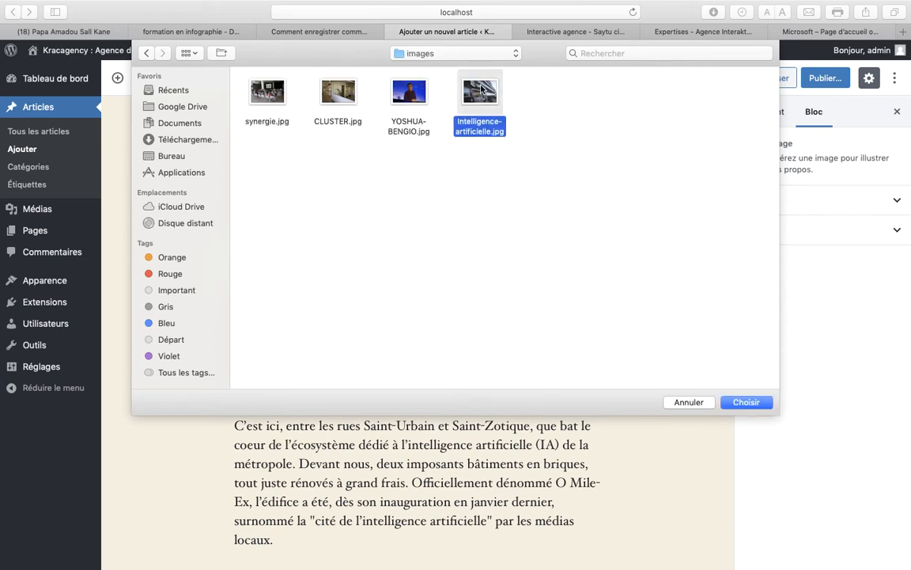
click(746, 403)
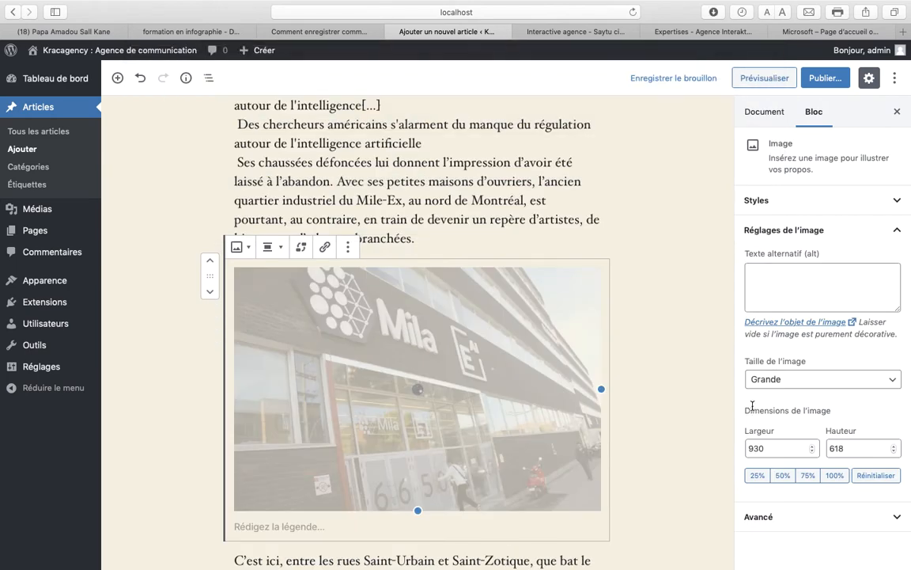
Move the Mila building image above the first paragraph so that it directly follows the post title.
scroll(698, 393, down, 1)
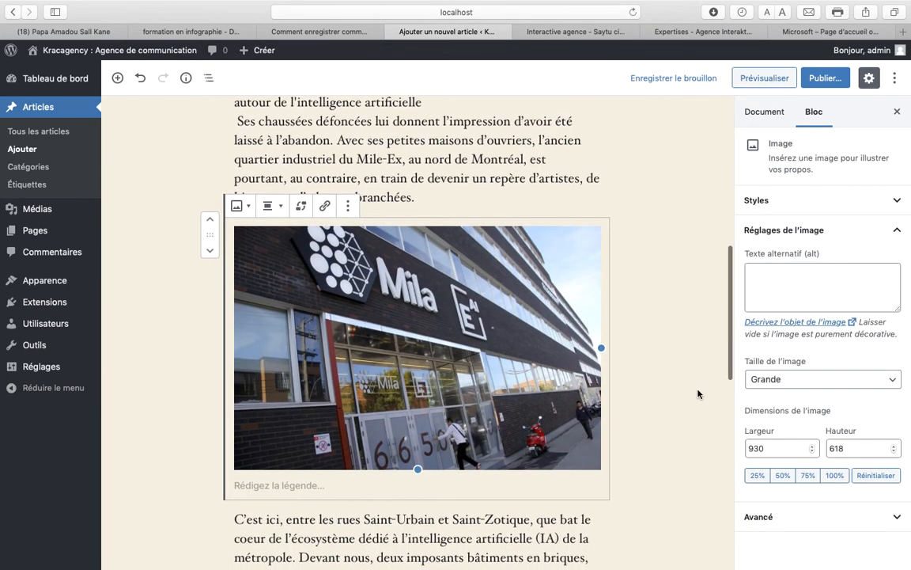
scroll(698, 393, up, 1)
scroll(697, 393, up, 2)
scroll(697, 393, up, 3)
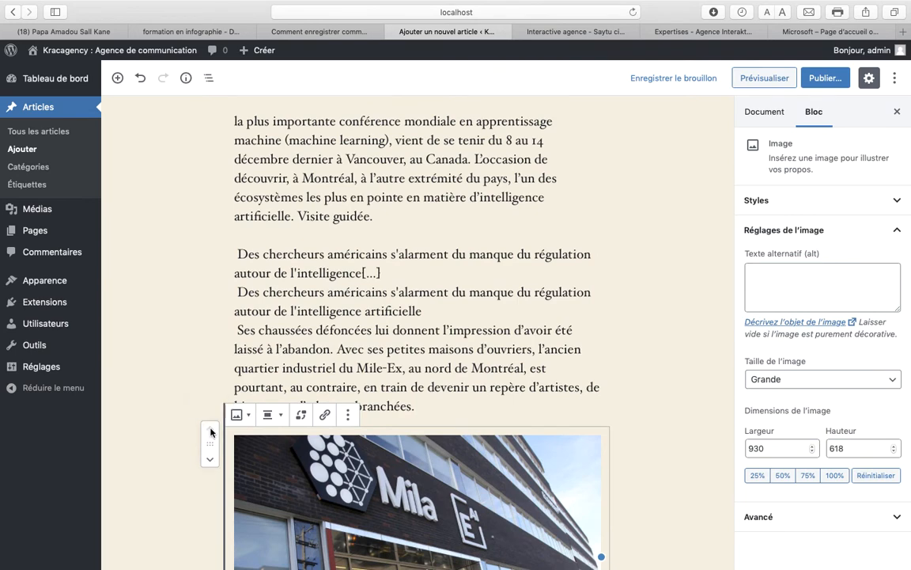
click(210, 428)
scroll(255, 305, up, 8)
scroll(254, 304, down, 3)
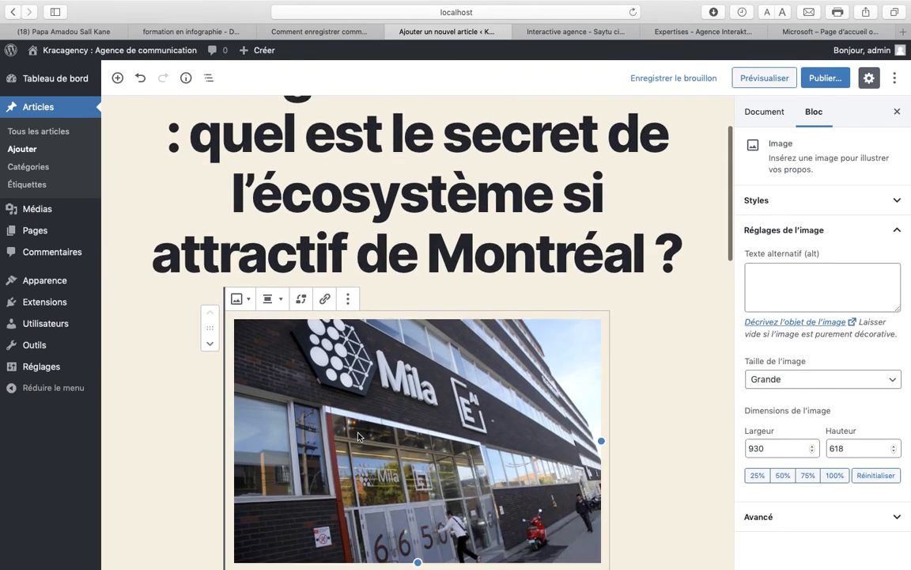
click(241, 288)
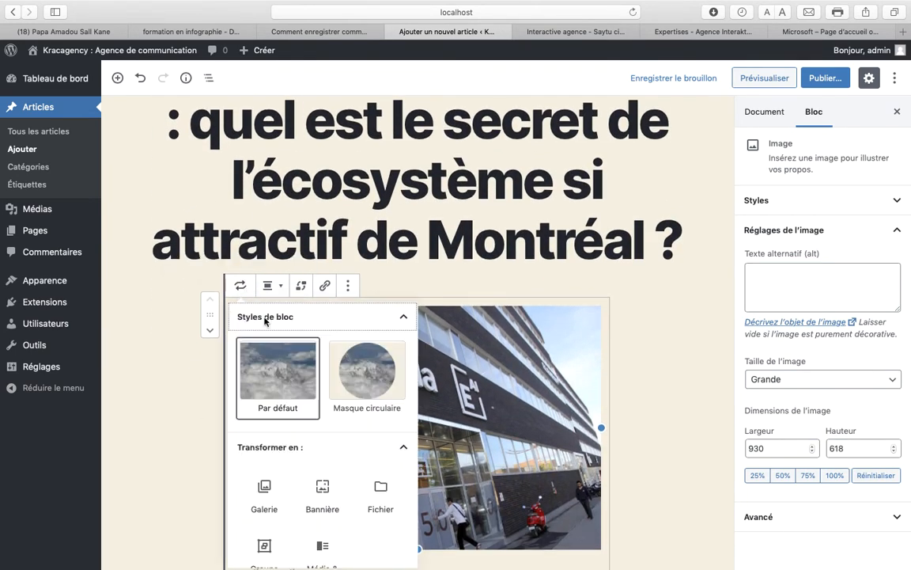
scroll(428, 451, down, 2)
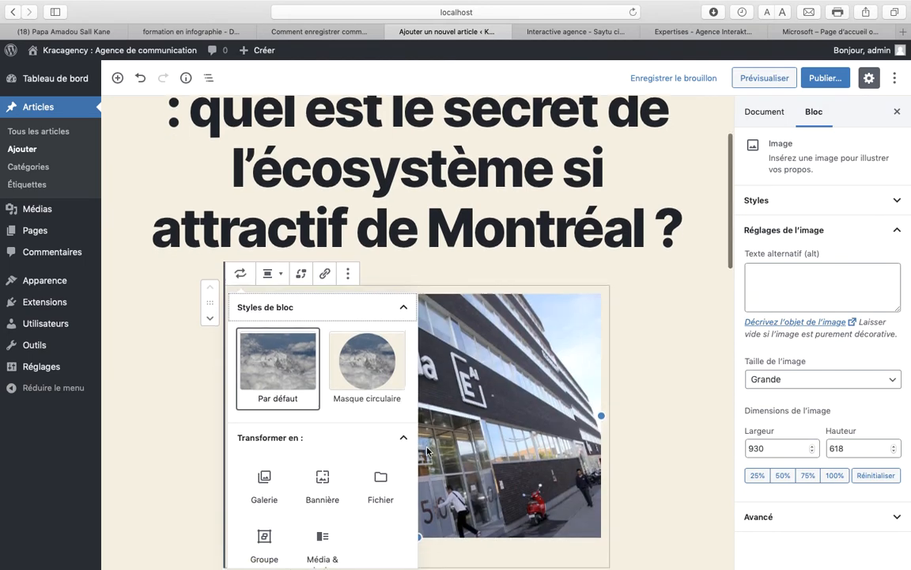
mouse_move(364, 261)
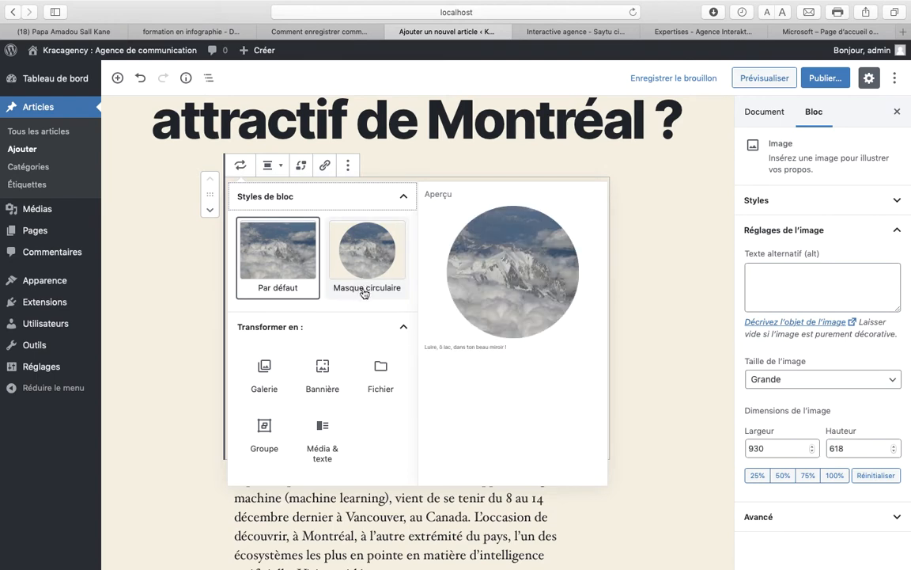
Align the Mila building image to the left and scale it down to about 433 × 287 pixels.
click(282, 168)
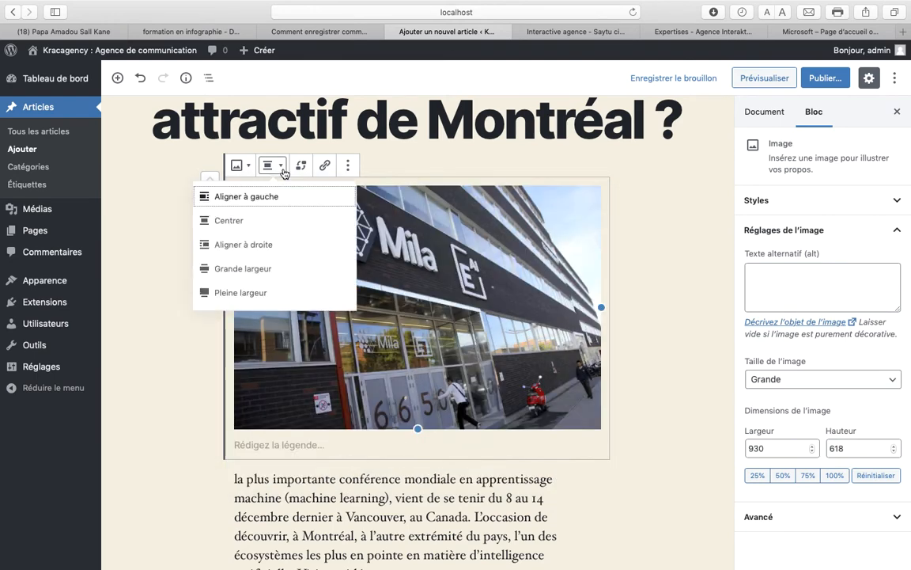
click(230, 204)
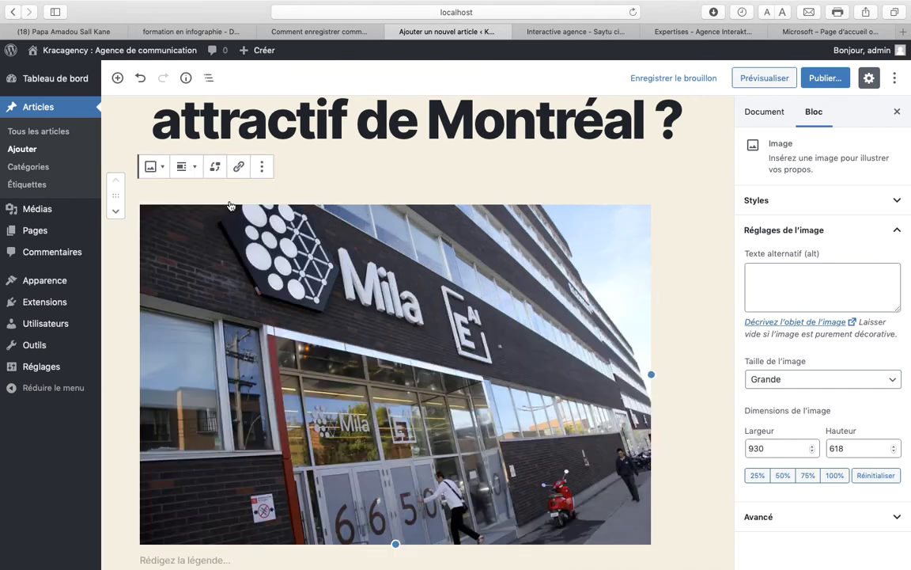
scroll(356, 285, down, 3)
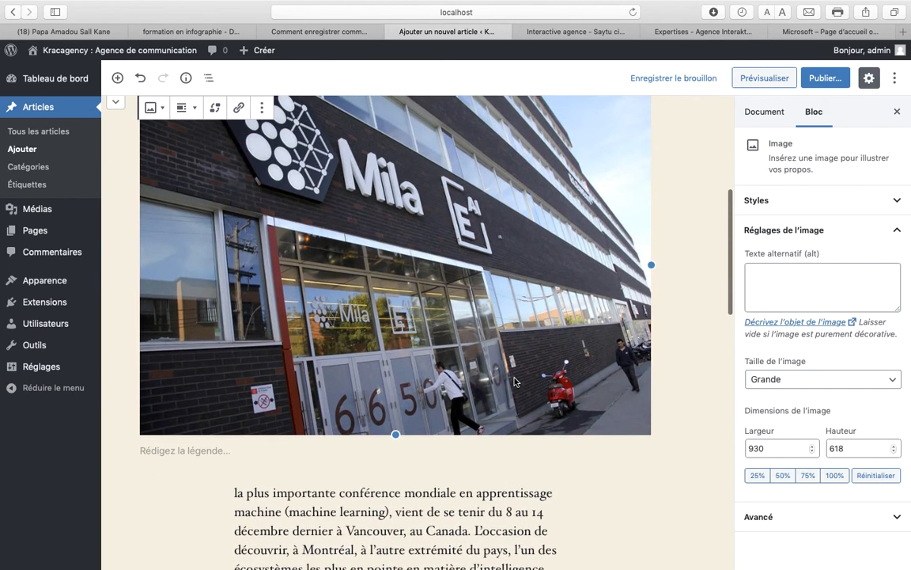
scroll(527, 376, up, 2)
drag(651, 338, 413, 265)
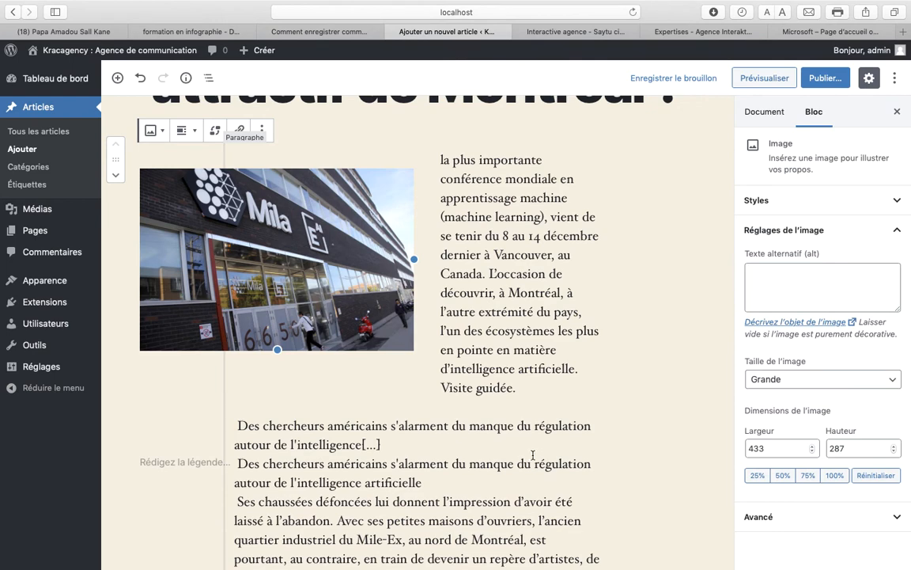
scroll(647, 367, up, 2)
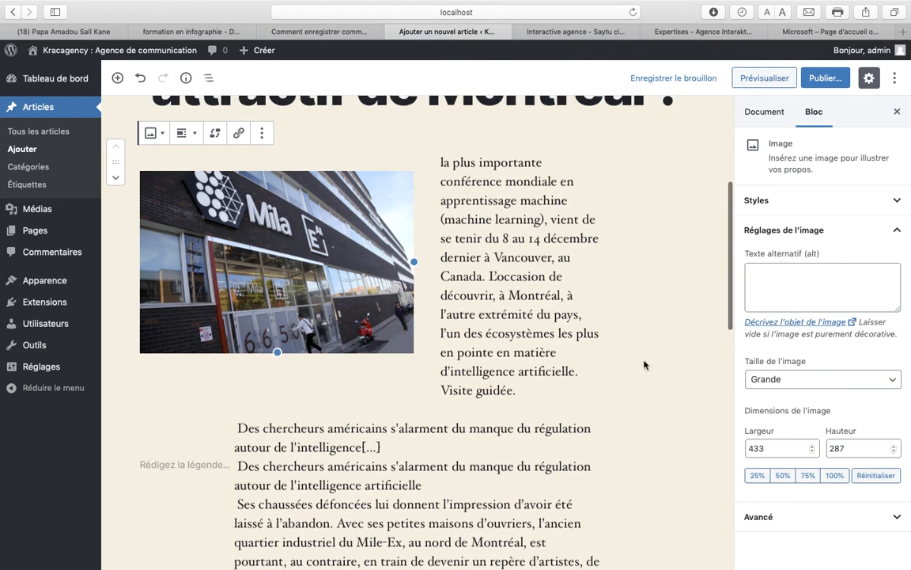
Upload synergie.jpg from the images folder and set it as the post's featured image.
click(761, 111)
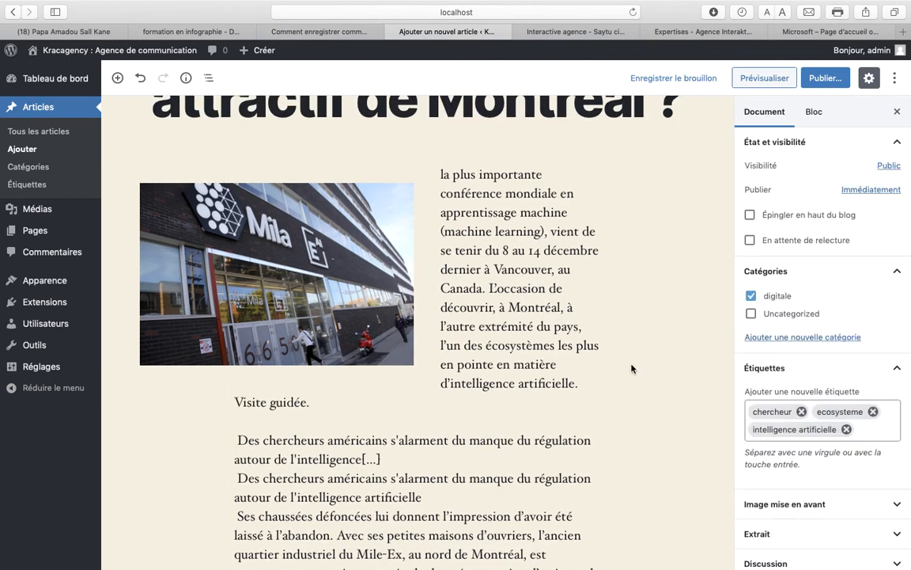
scroll(633, 368, down, 3)
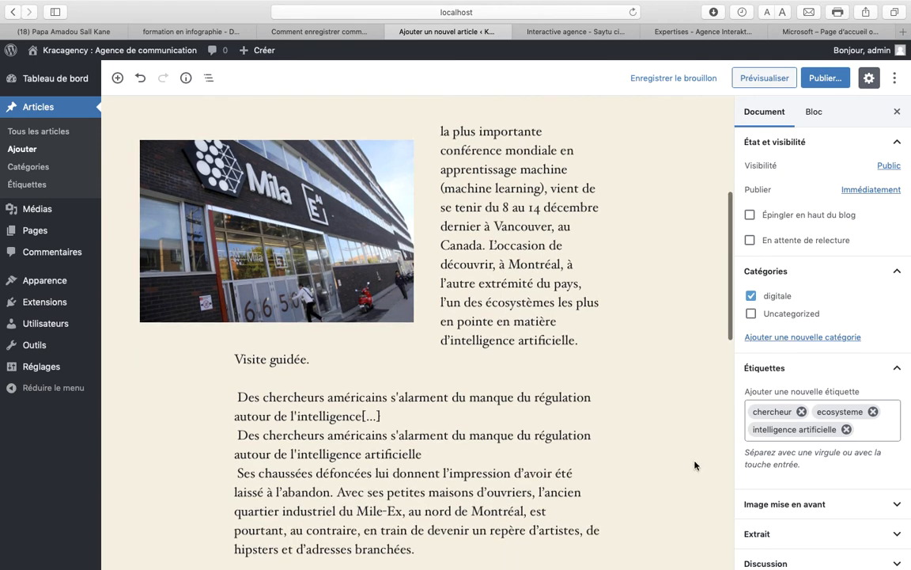
click(800, 505)
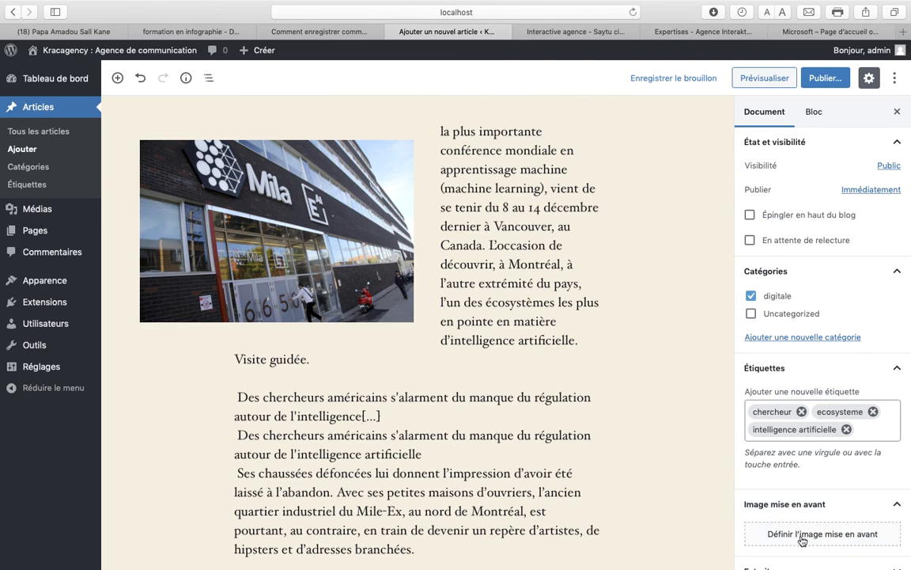
click(802, 538)
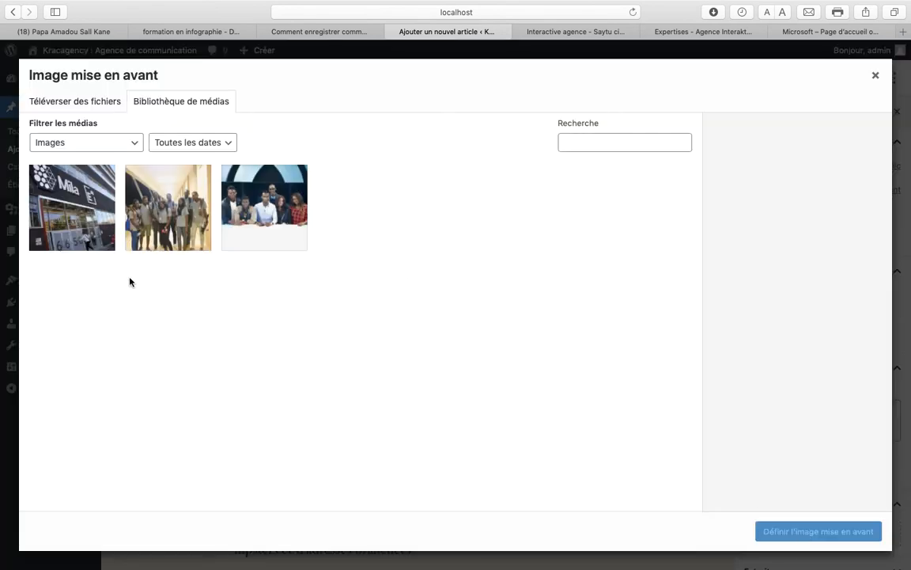
click(71, 104)
click(418, 302)
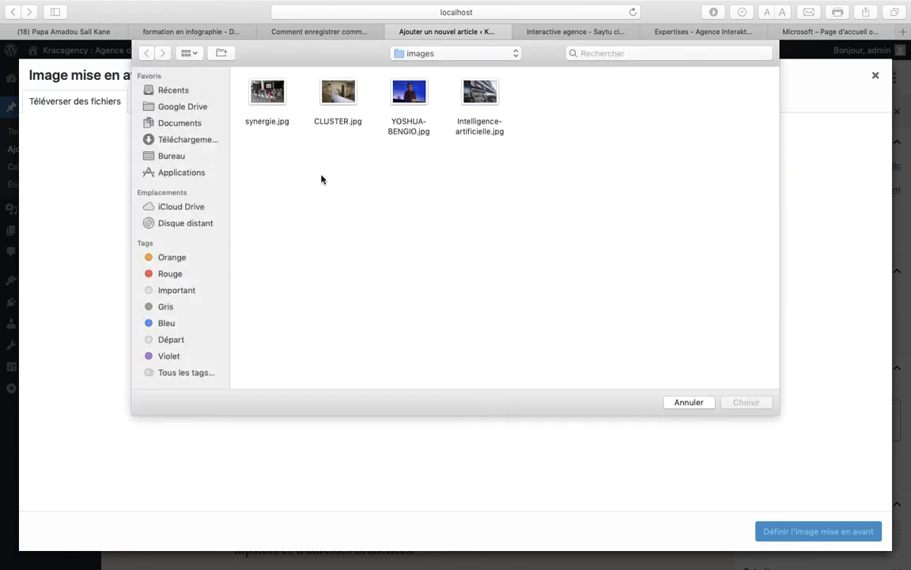
click(267, 92)
click(743, 405)
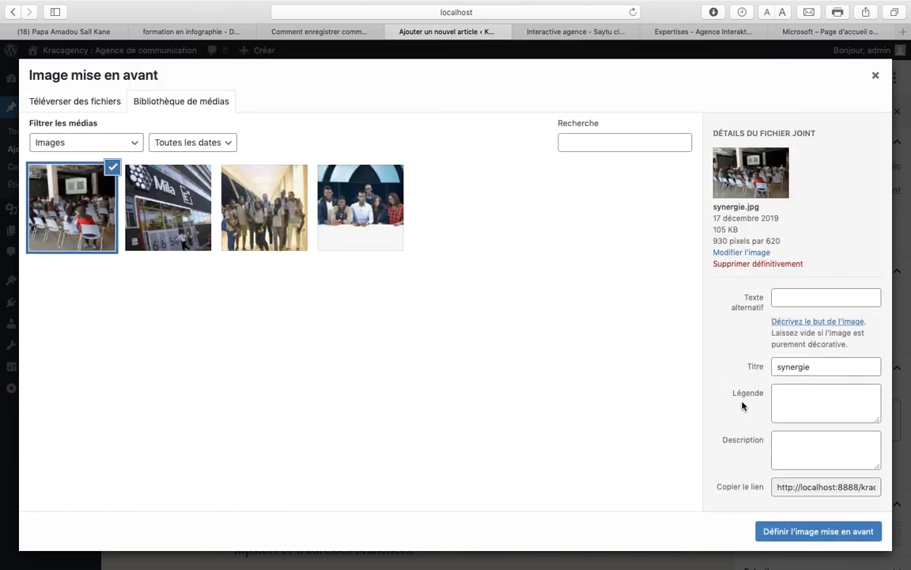
click(820, 531)
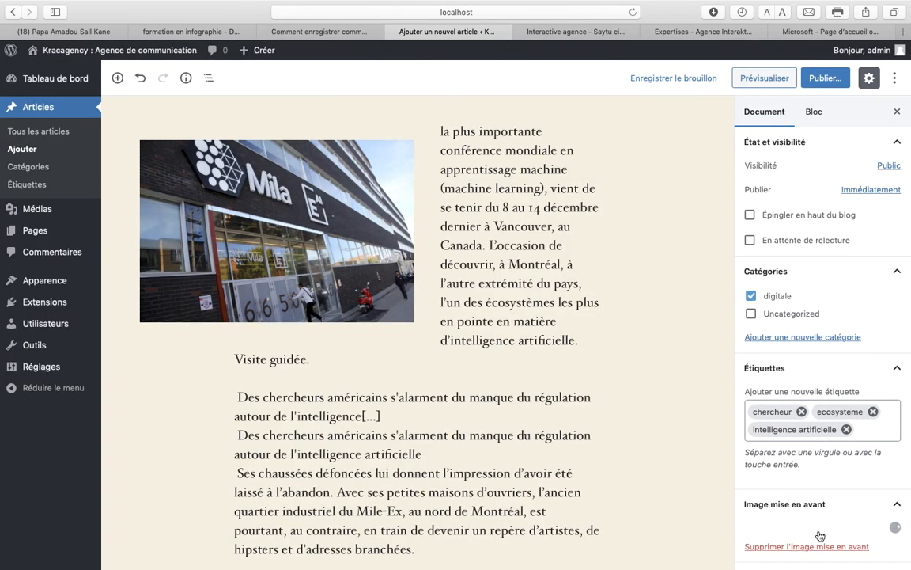
scroll(744, 474, down, 4)
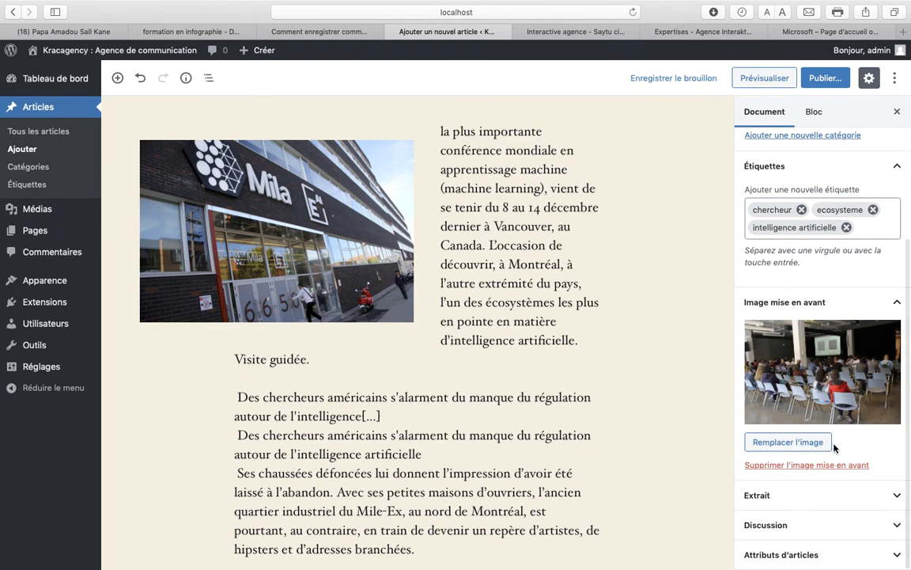
Examine the post's excerpt field, its comment and pingback options, and the available article templates.
scroll(684, 486, down, 2)
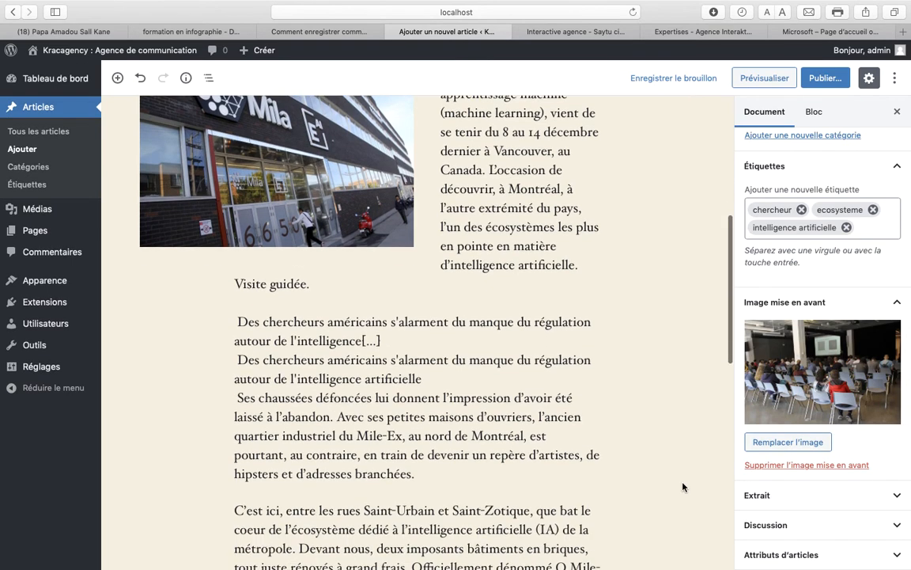
click(856, 499)
scroll(674, 438, down, 1)
scroll(674, 437, down, 1)
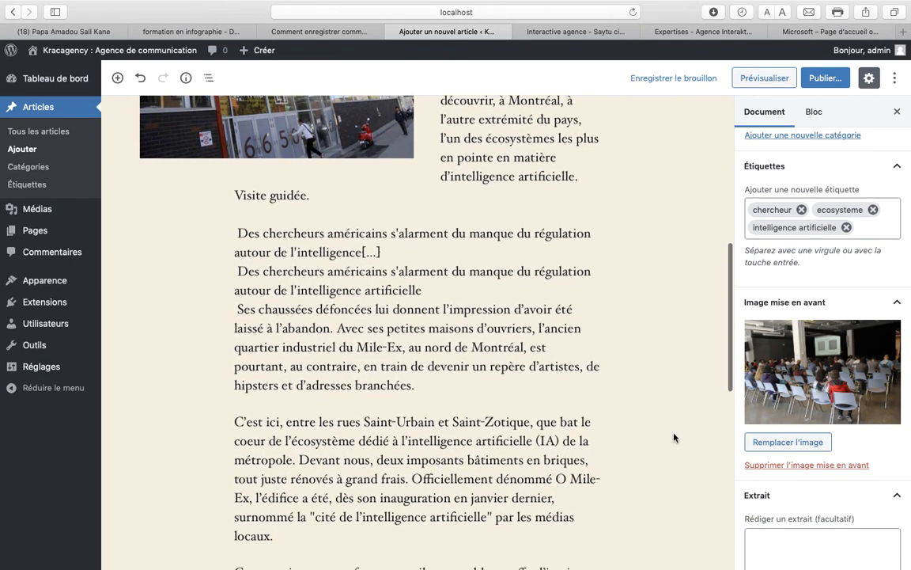
scroll(728, 492, down, 1)
scroll(908, 457, down, 3)
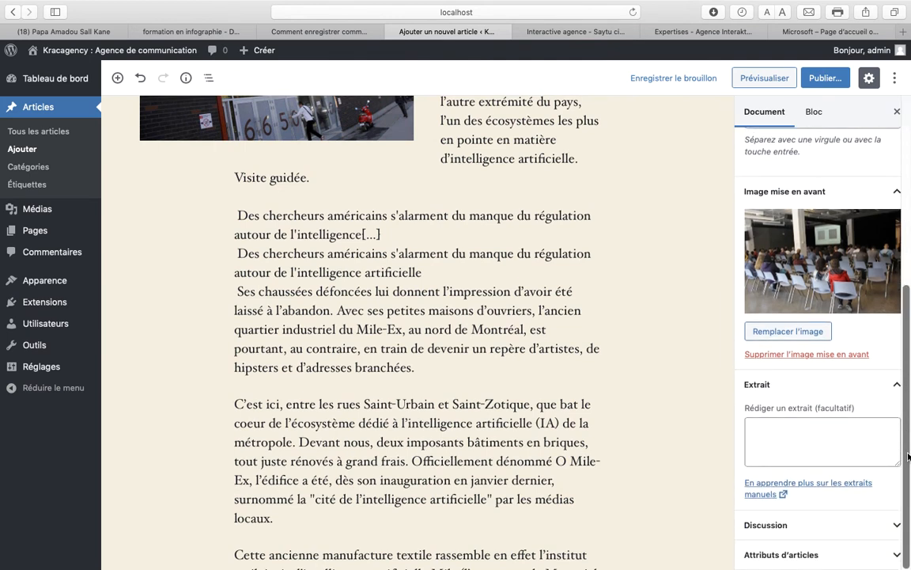
click(854, 529)
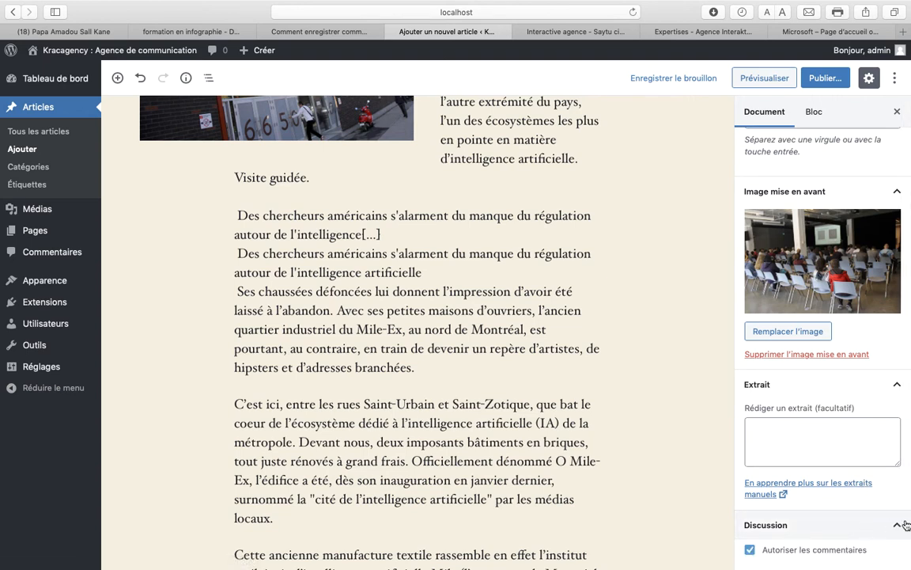
scroll(907, 525, down, 2)
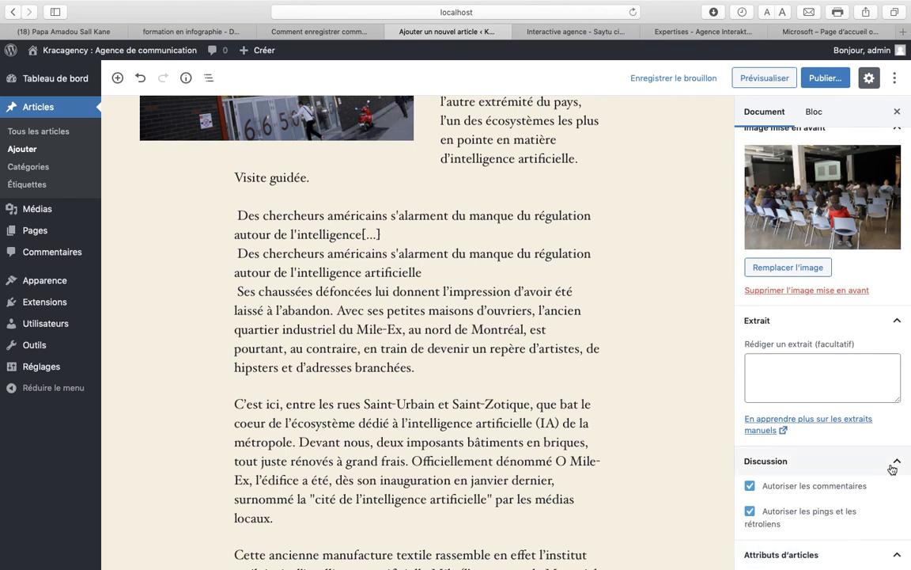
click(894, 558)
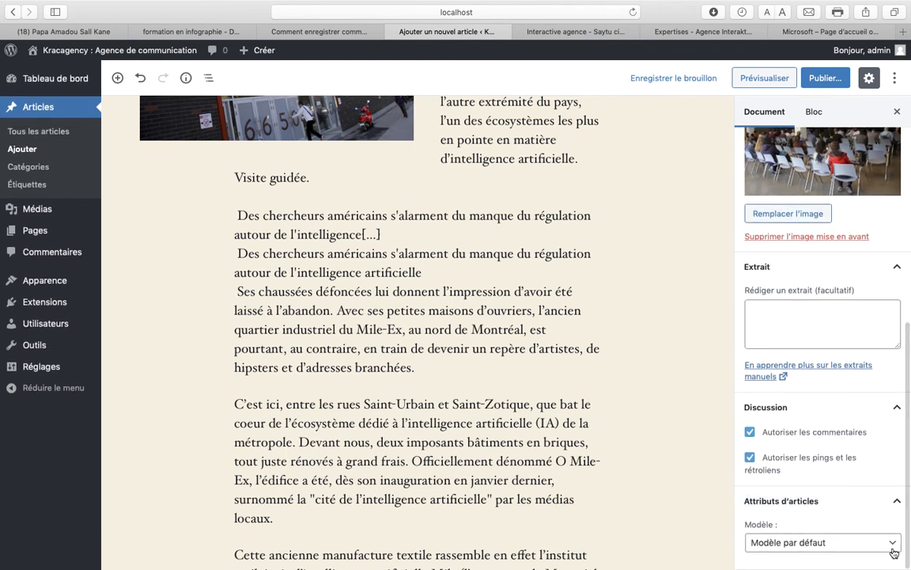
click(894, 544)
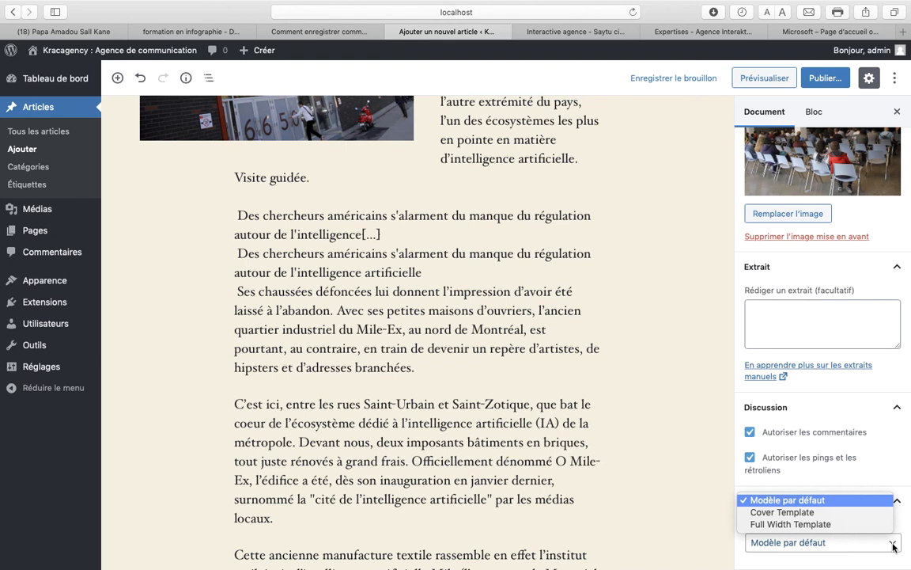
click(647, 428)
Publish the post on Montréal's artificial intelligence ecosystem.
scroll(648, 427, up, 10)
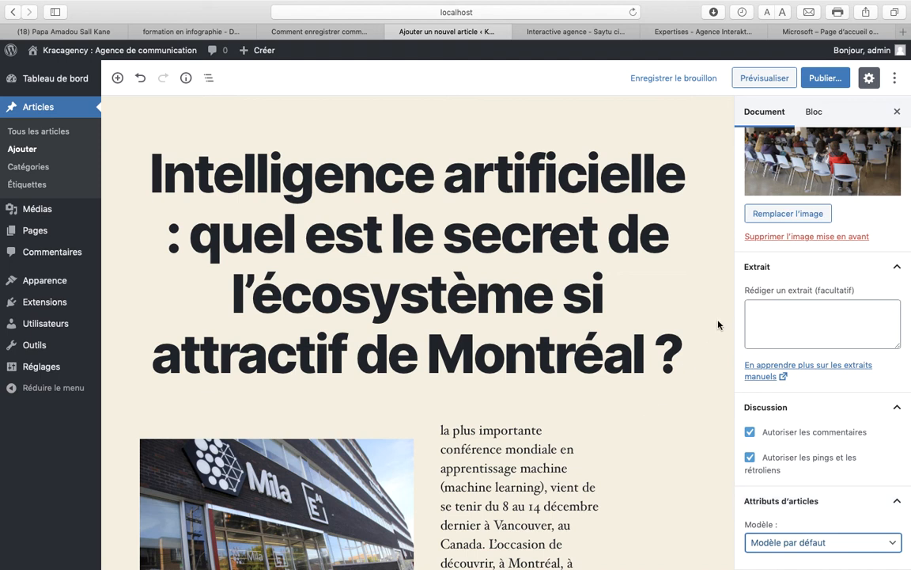
click(823, 83)
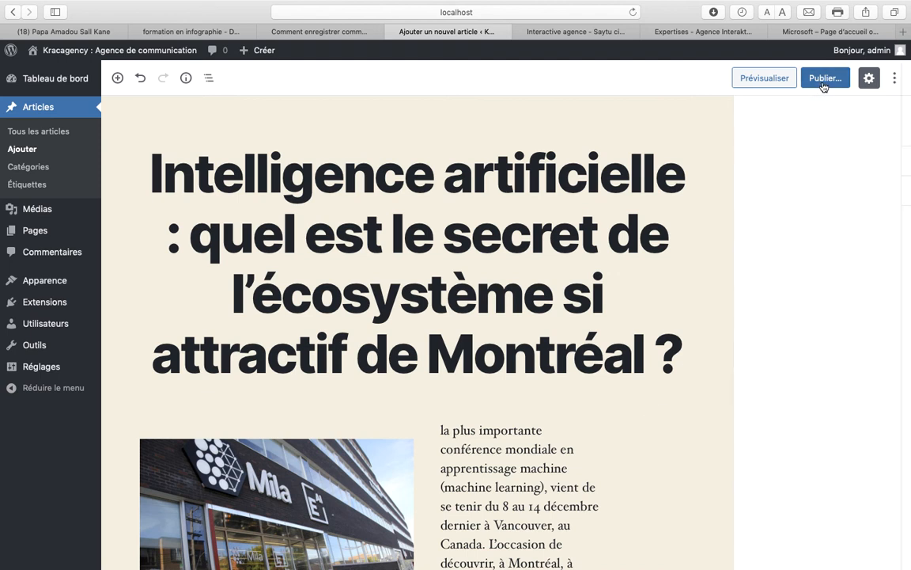
click(823, 79)
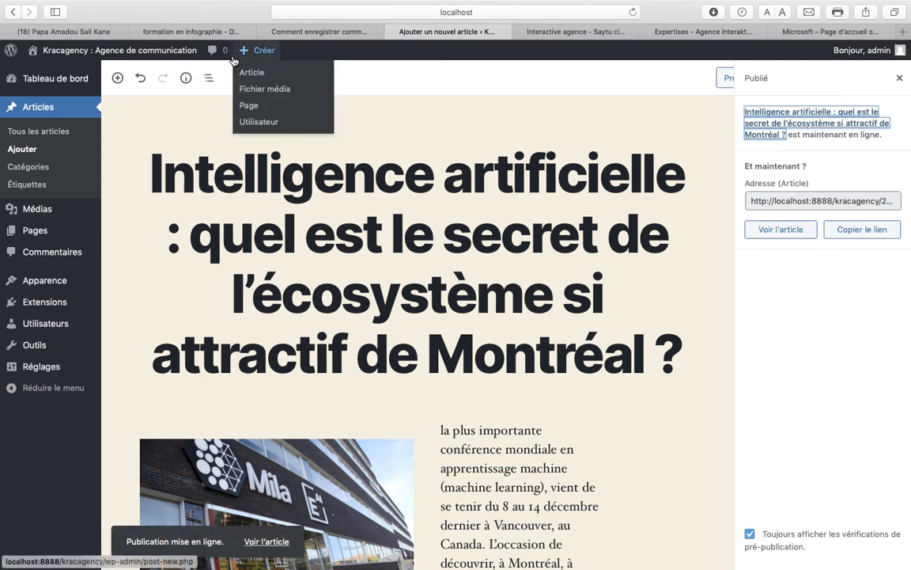
Open the public Kracagency site and check the published post's category, title, featured image, body text, inline image and tags.
click(170, 50)
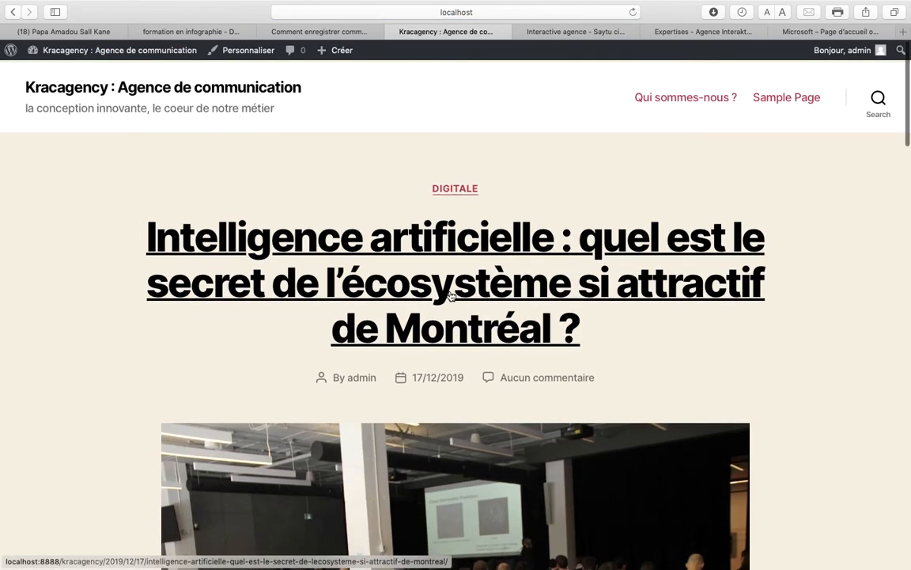
scroll(405, 260, down, 10)
scroll(451, 292, down, 20)
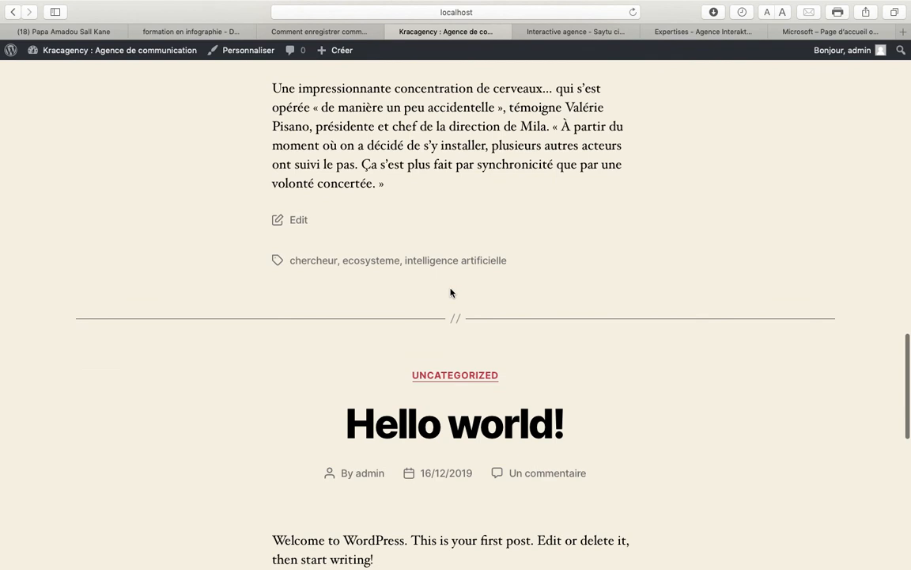
scroll(451, 293, up, 2)
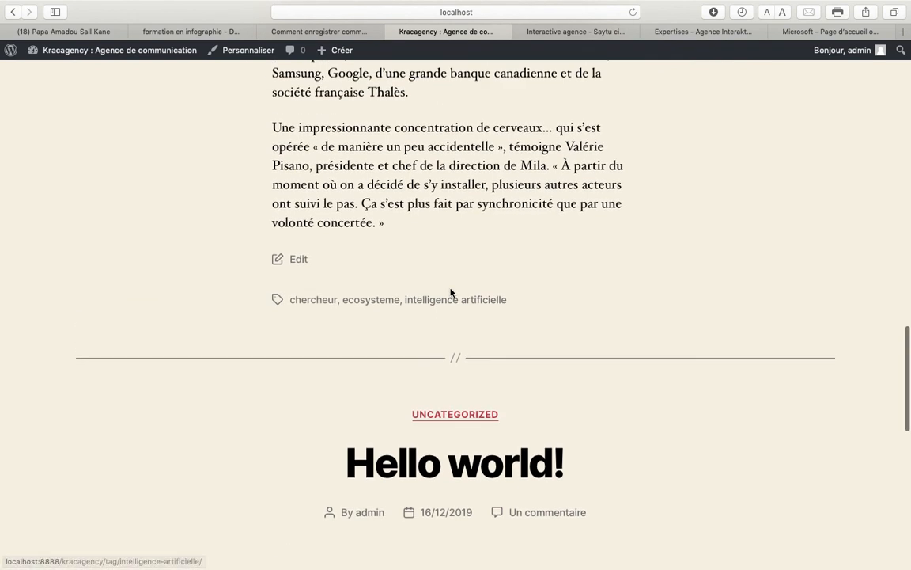
scroll(451, 293, up, 2)
scroll(377, 342, down, 3)
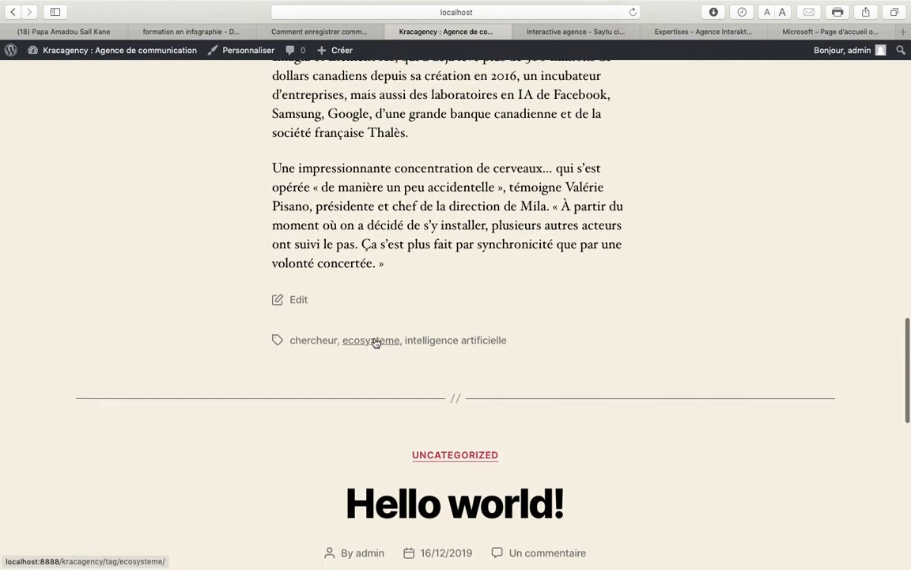
scroll(377, 342, down, 4)
scroll(375, 340, up, 12)
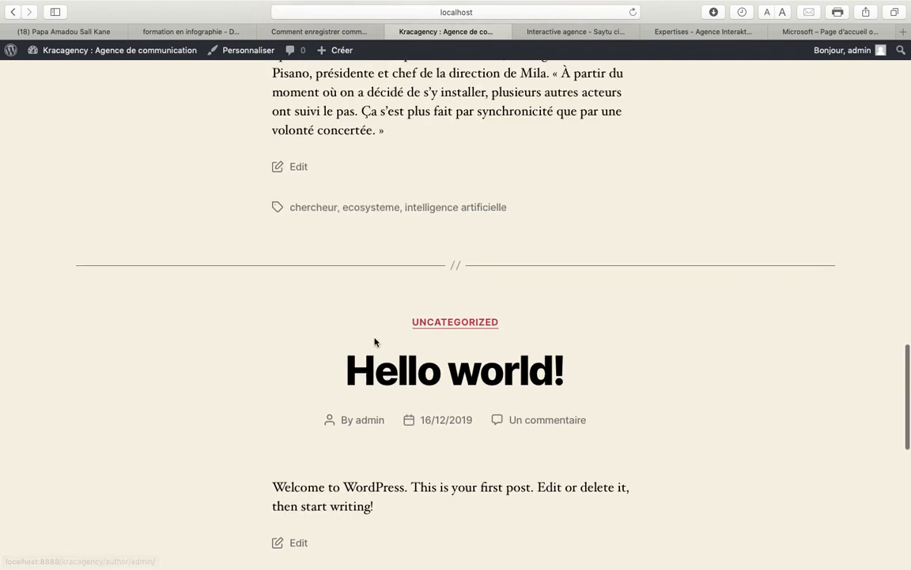
scroll(374, 339, up, 20)
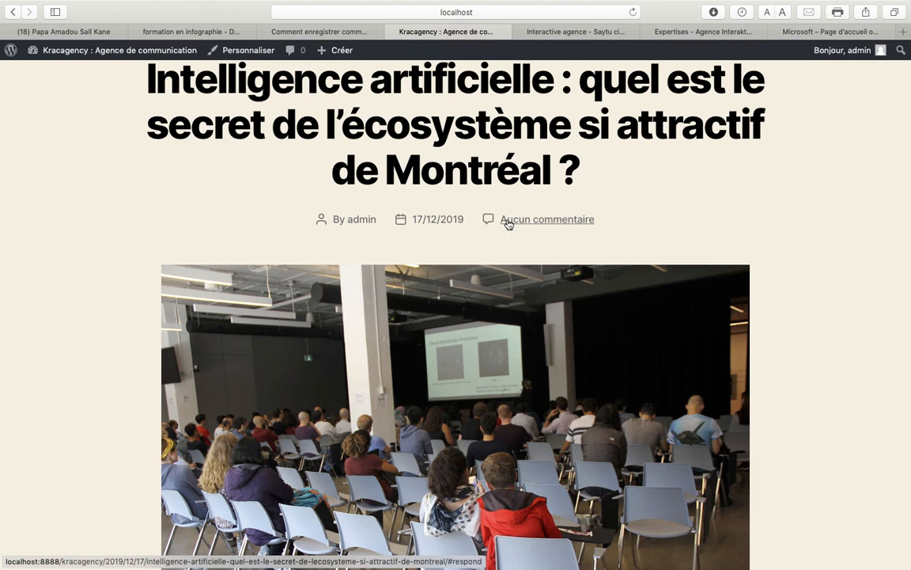
scroll(478, 258, up, 3)
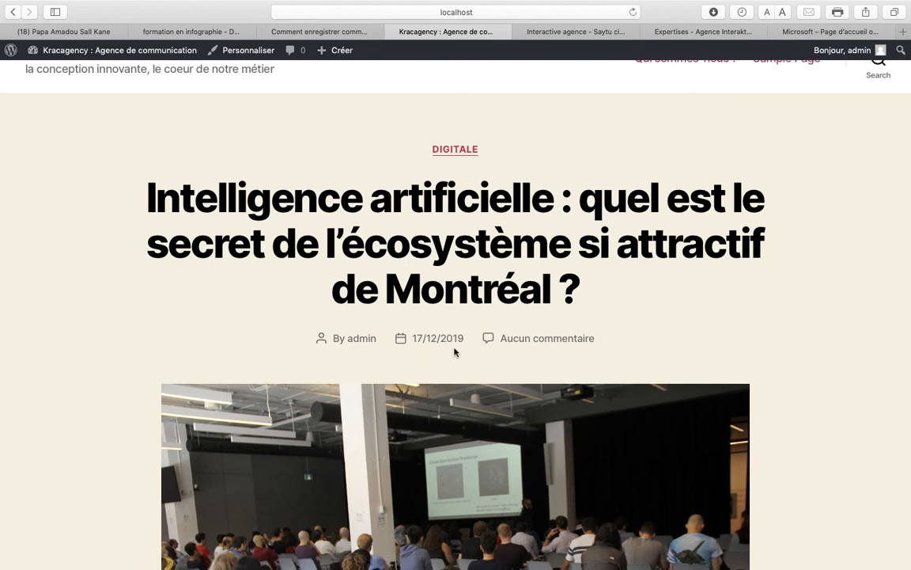
scroll(455, 352, down, 10)
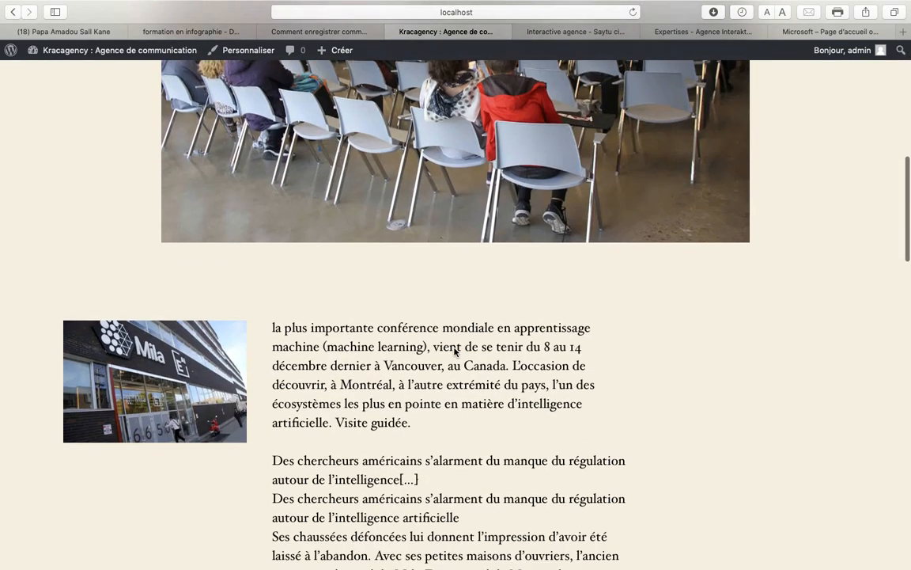
scroll(454, 351, up, 15)
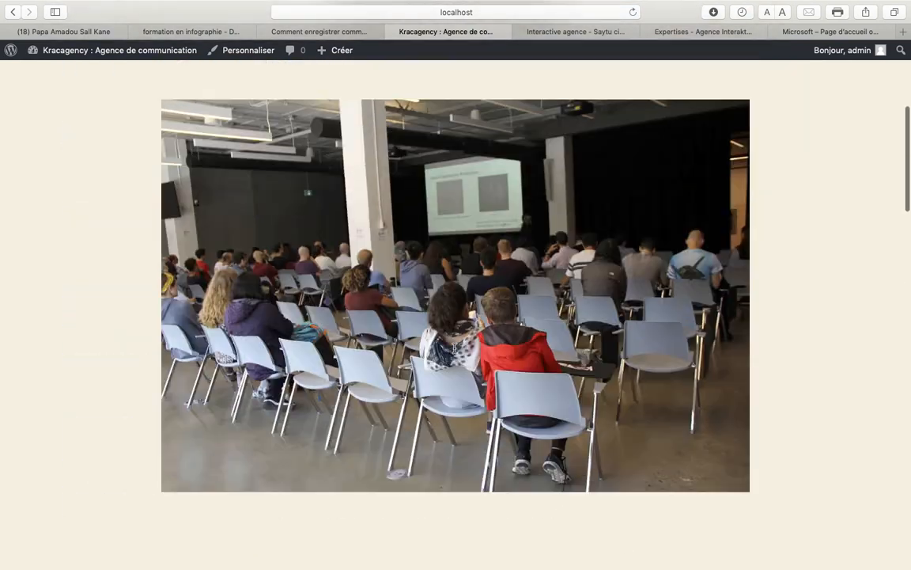